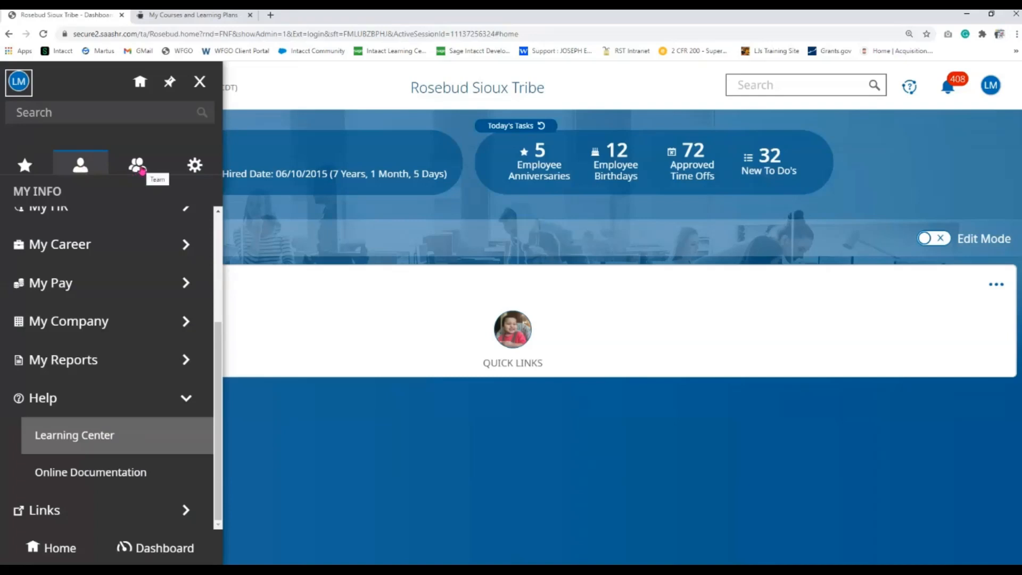
# - Open the list of the team's current timesheets
pyautogui.click(137, 166)
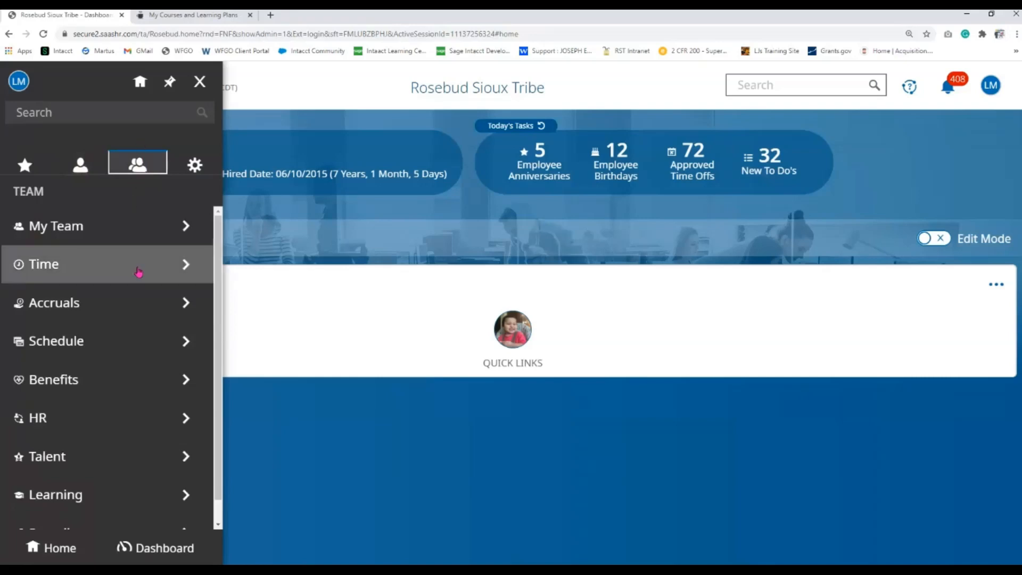
pyautogui.click(138, 271)
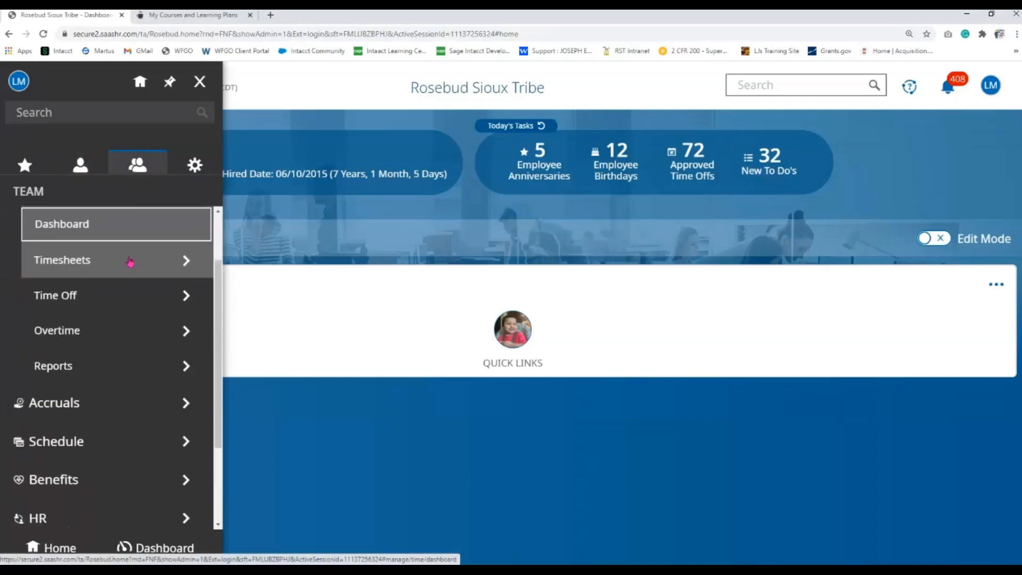
pyautogui.click(137, 259)
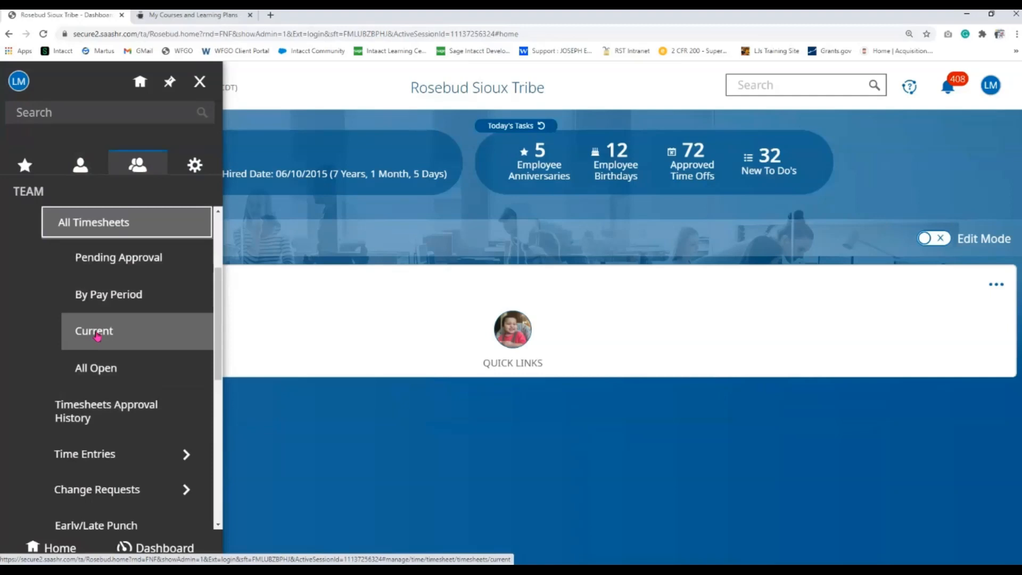
pyautogui.click(96, 332)
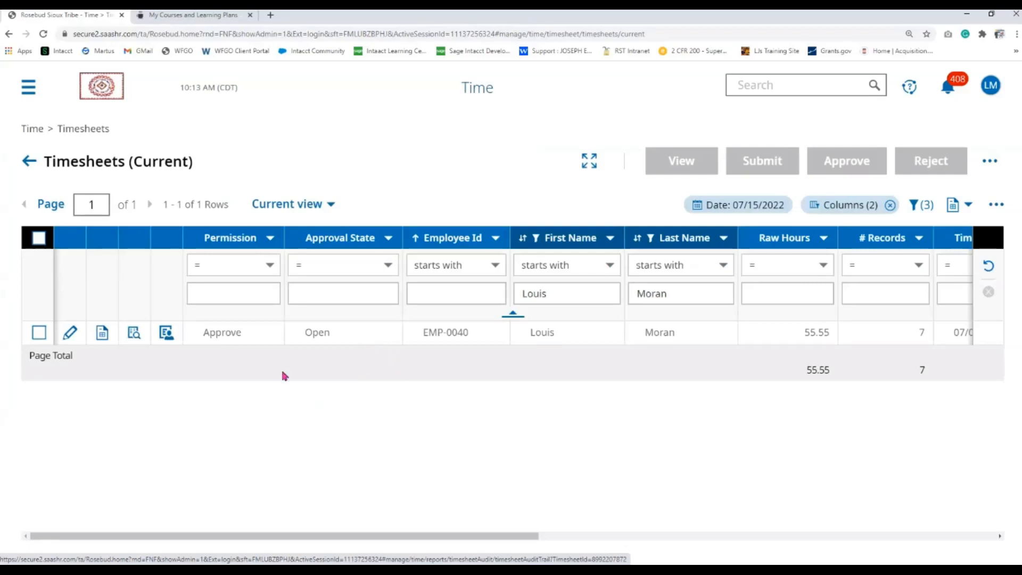
# - Examine the employee's timesheet row across all columns, including permission, approval state, raw and calculated hours, period dates, check book and payroll status
pyautogui.doubleClick(270, 337)
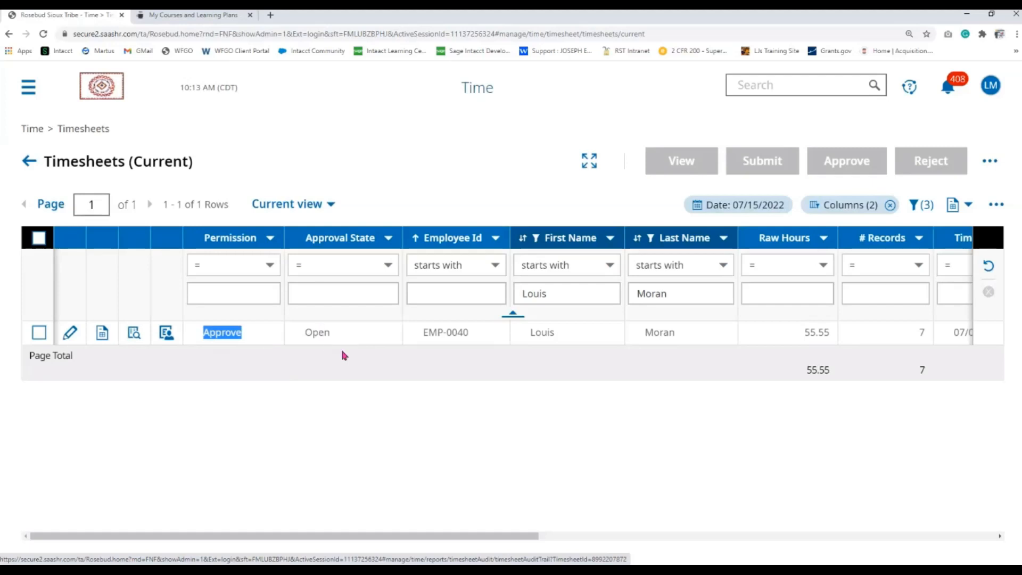
pyautogui.doubleClick(319, 334)
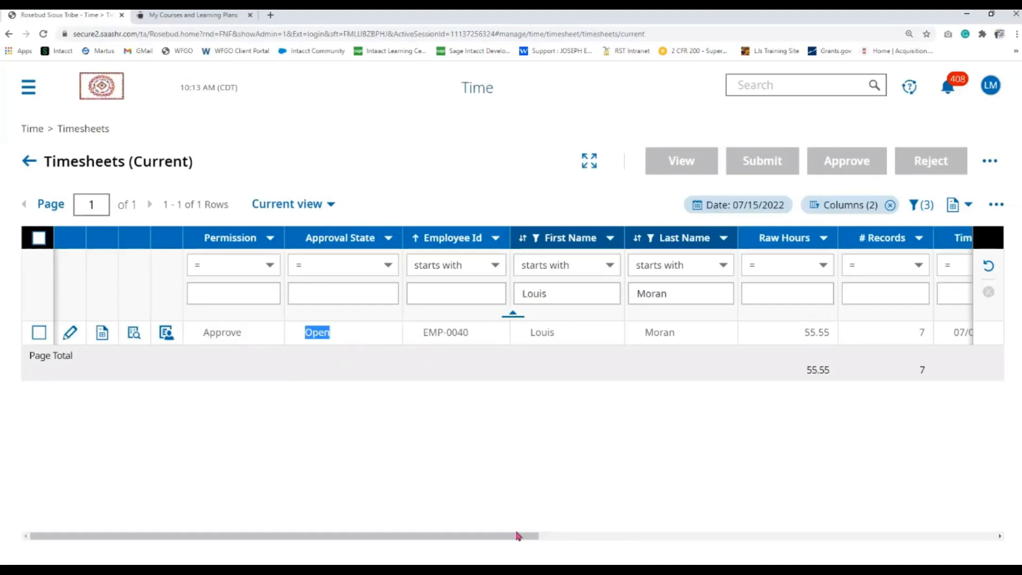
pyautogui.moveTo(426, 538); pyautogui.dragTo(710, 545)
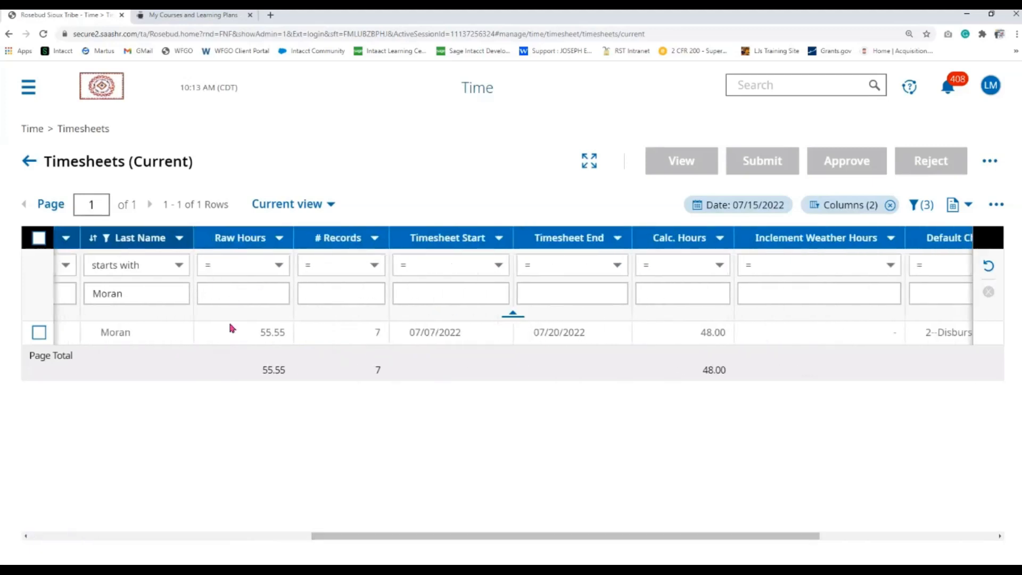
pyautogui.doubleClick(286, 339)
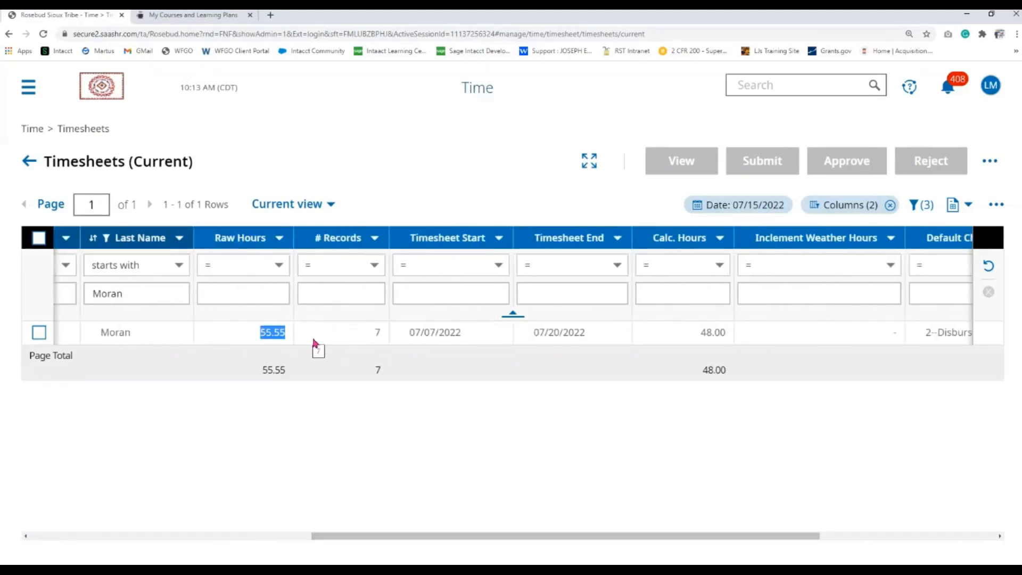
pyautogui.tripleClick(459, 334)
pyautogui.moveTo(544, 334); pyautogui.dragTo(582, 336)
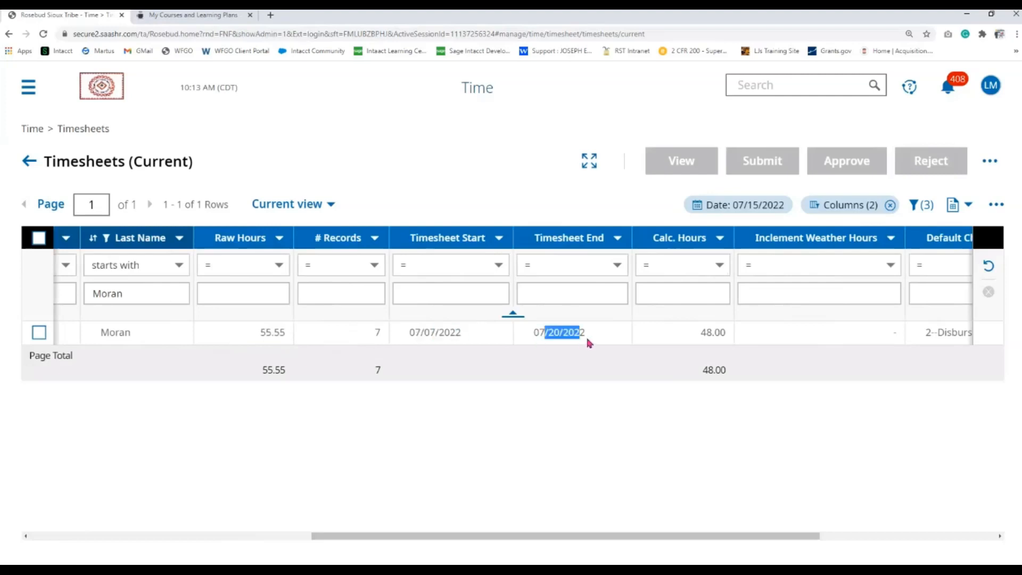
pyautogui.moveTo(719, 333); pyautogui.dragTo(700, 333)
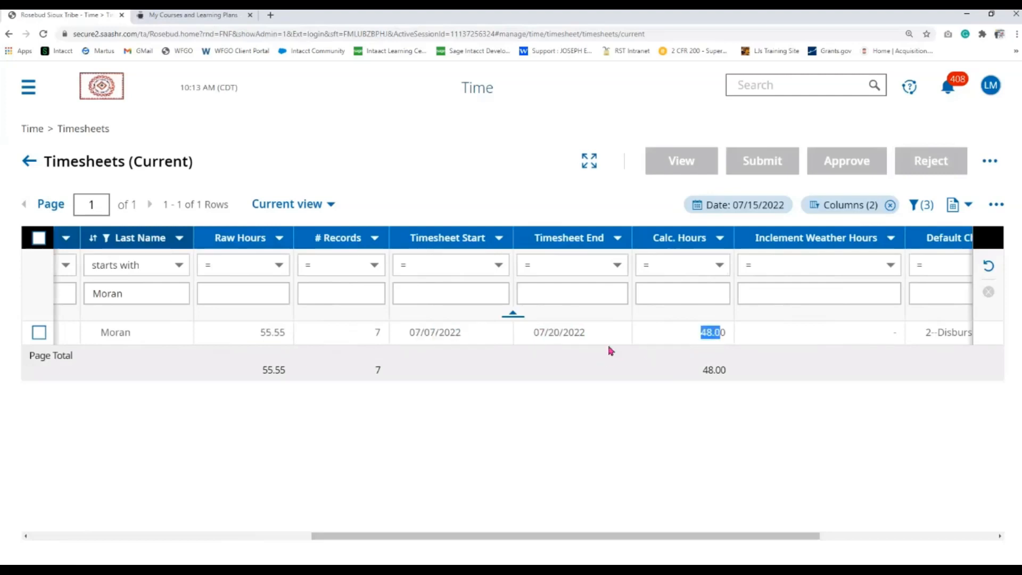
pyautogui.moveTo(811, 537); pyautogui.dragTo(1005, 538)
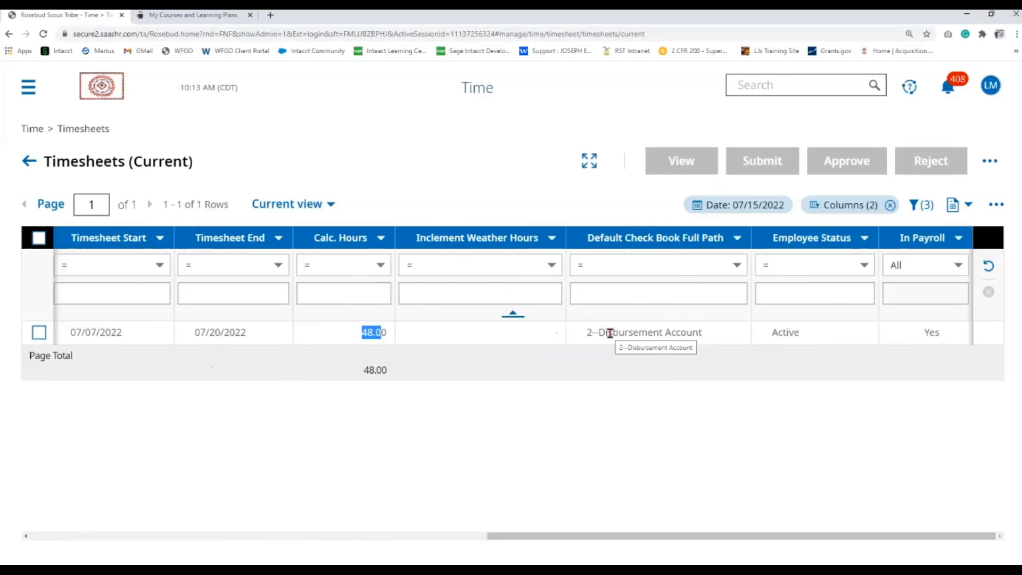
pyautogui.moveTo(812, 536); pyautogui.dragTo(385, 494)
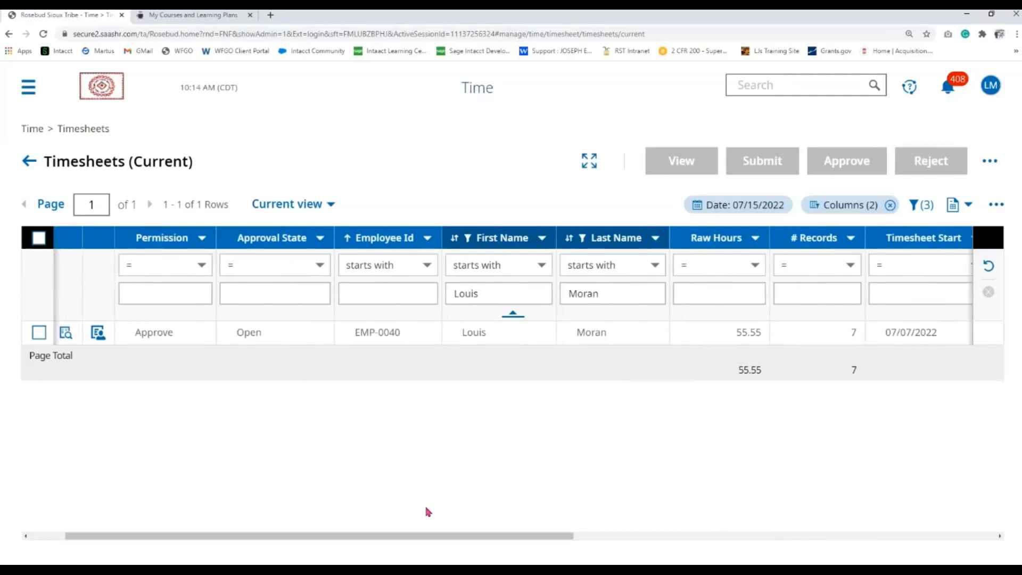
pyautogui.moveTo(474, 549); pyautogui.dragTo(795, 562)
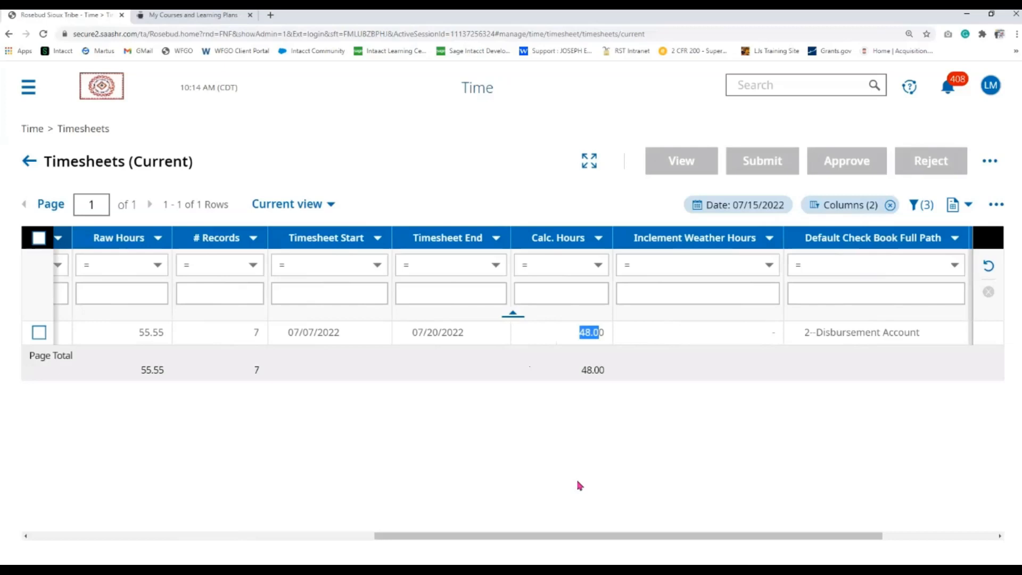
pyautogui.moveTo(682, 543); pyautogui.dragTo(345, 528)
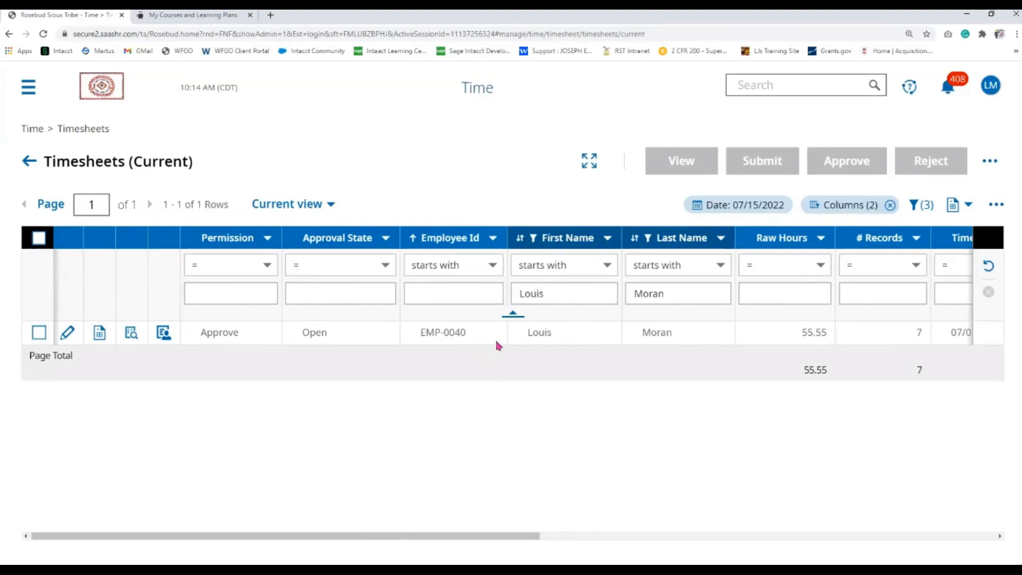
pyautogui.moveTo(628, 349); pyautogui.dragTo(683, 345)
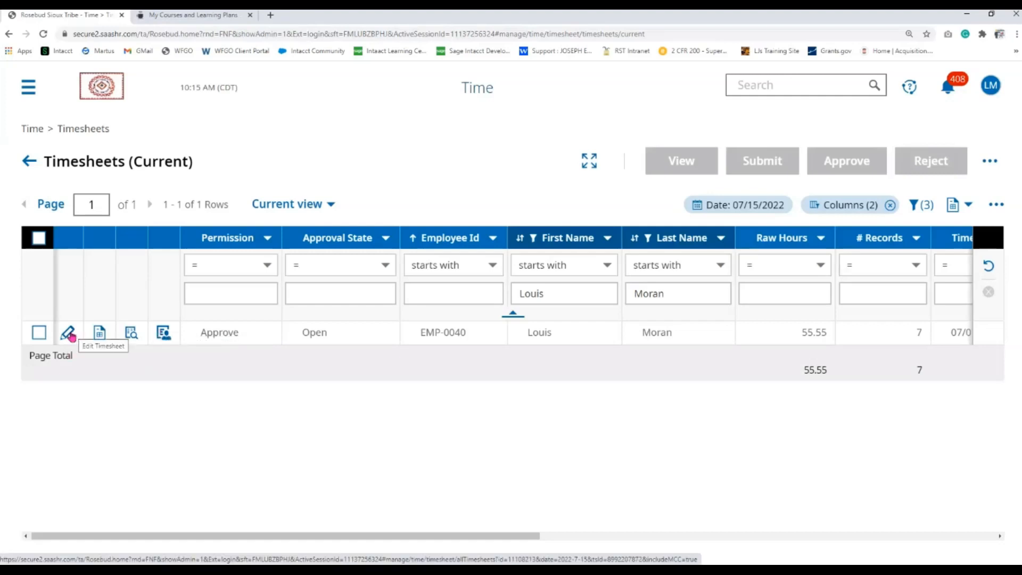
# - Open the listed employee's timesheet for editing, look at the previous pay period, and return to July 07 - July 20, 2022
pyautogui.click(69, 334)
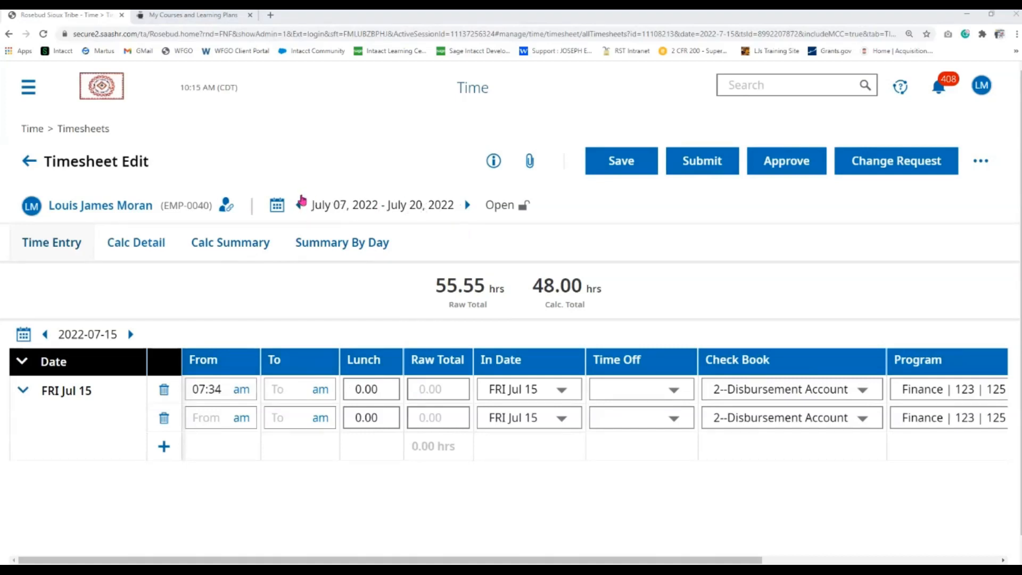
pyautogui.click(298, 205)
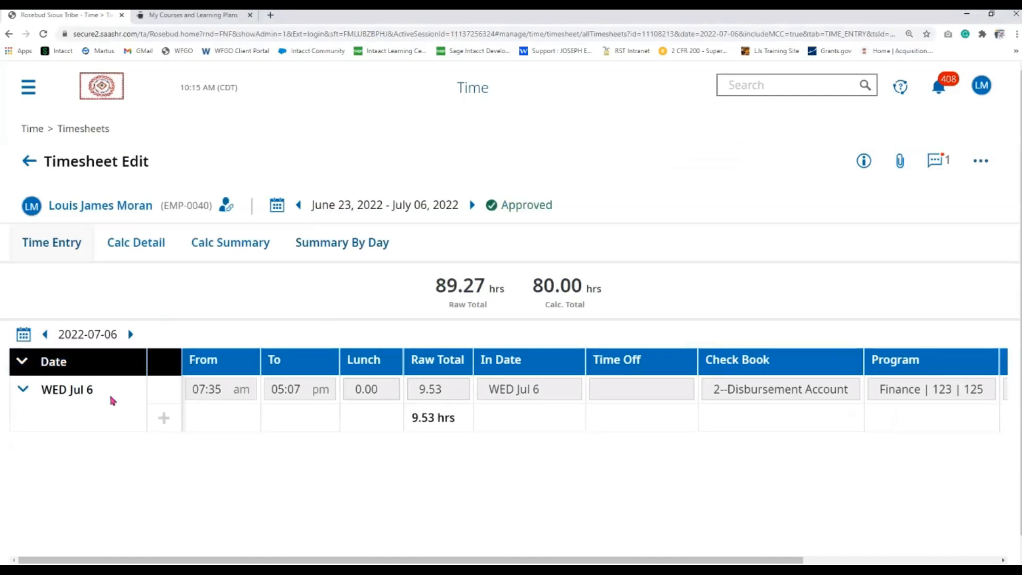
pyautogui.click(470, 207)
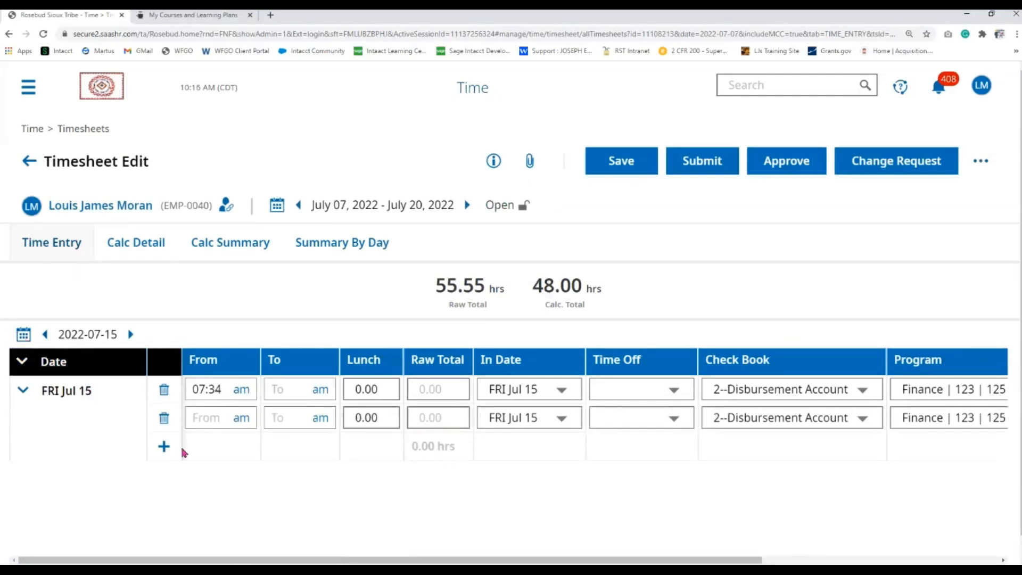
pyautogui.click(23, 335)
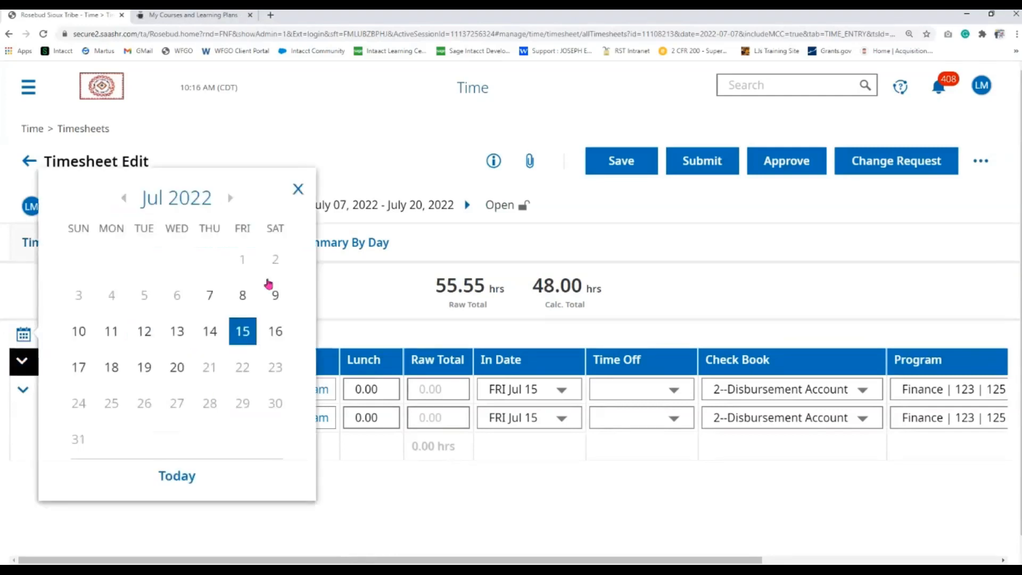
pyautogui.click(297, 189)
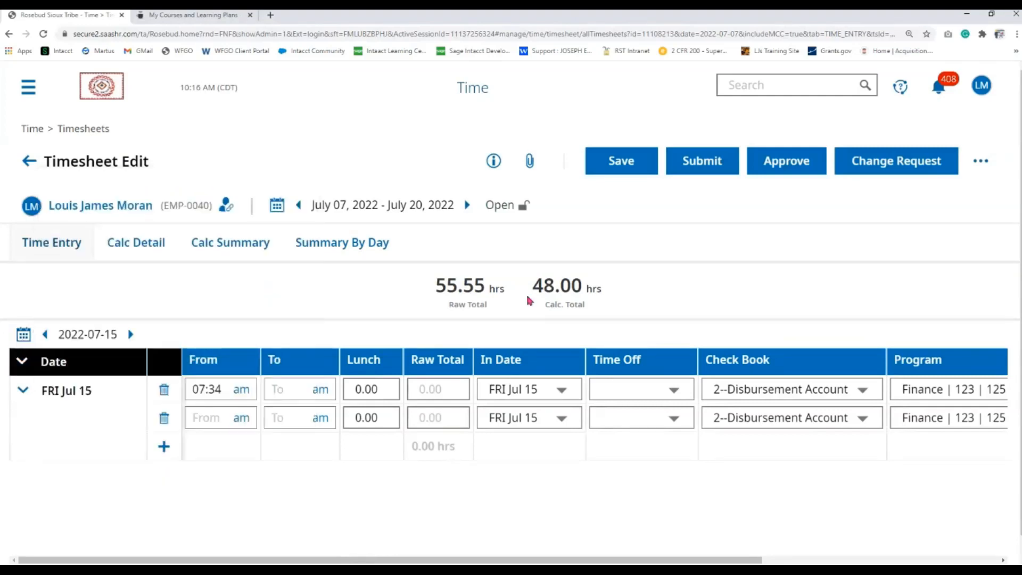
# - Show the timesheet's calculation detail and compare Thursday July 7's raw punch times and total with its calculated times, lunch break and totals
pyautogui.click(134, 243)
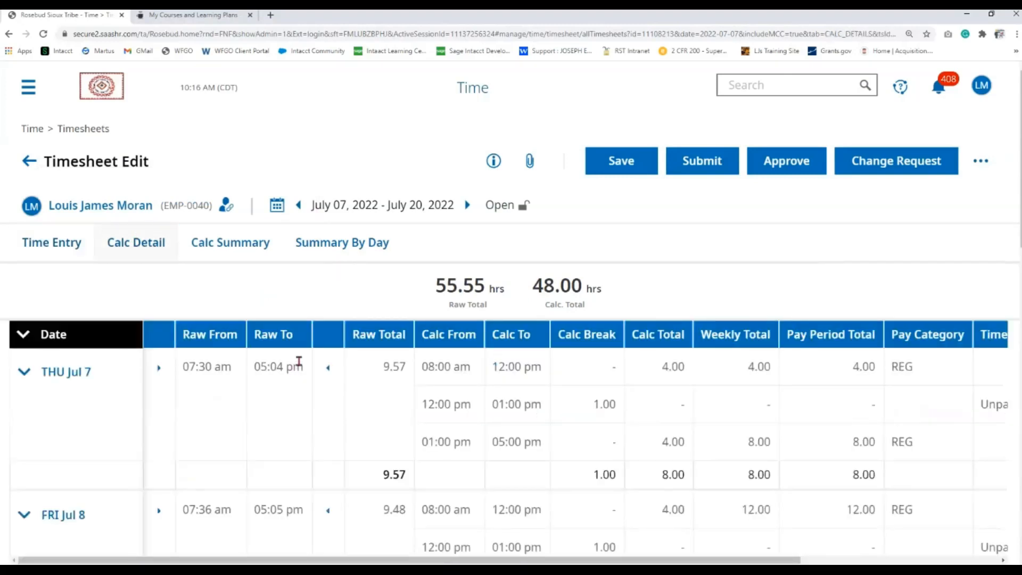
pyautogui.scroll(-1, 298, 361)
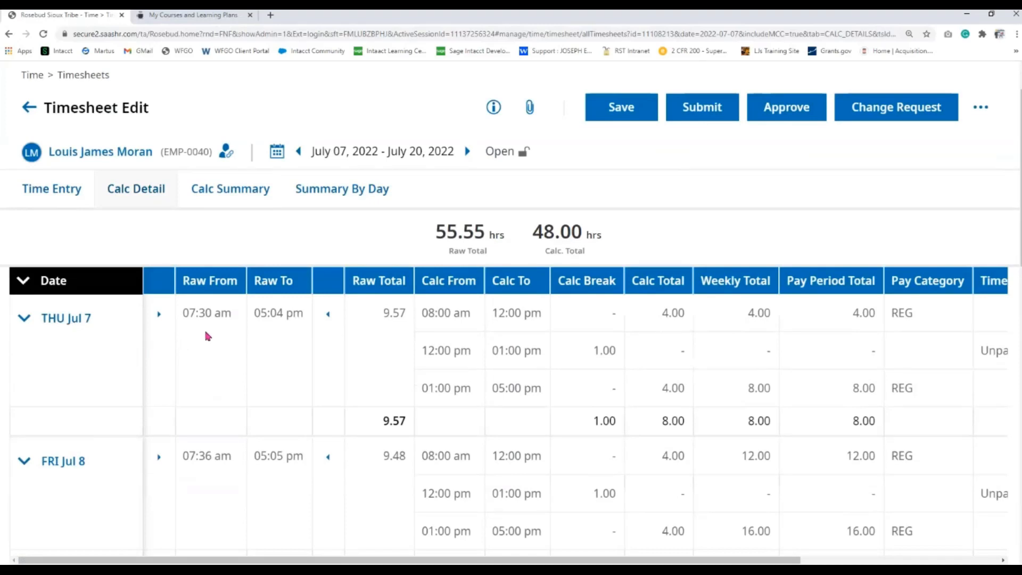
pyautogui.moveTo(189, 315); pyautogui.dragTo(302, 313)
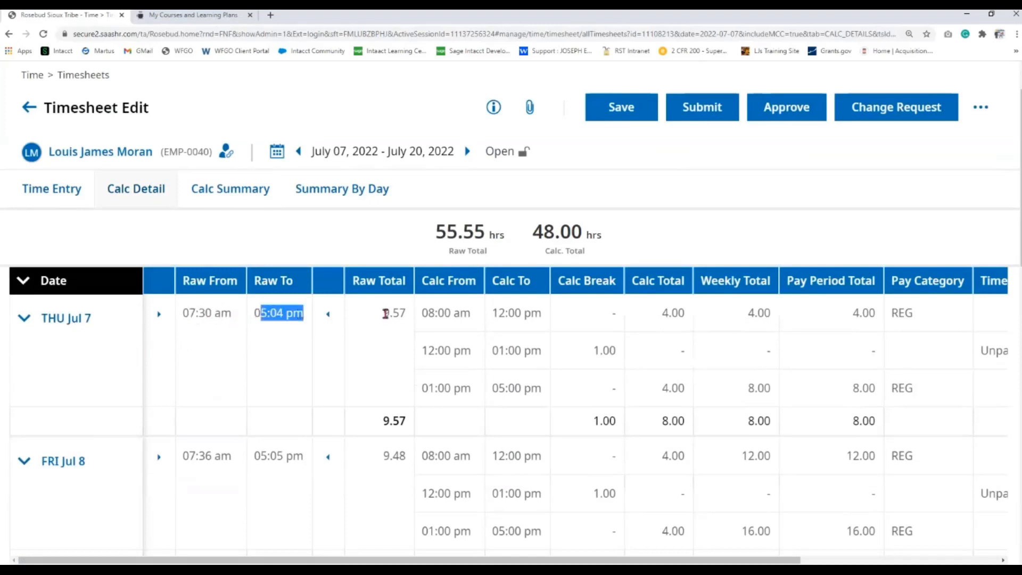
pyautogui.moveTo(383, 313); pyautogui.dragTo(410, 318)
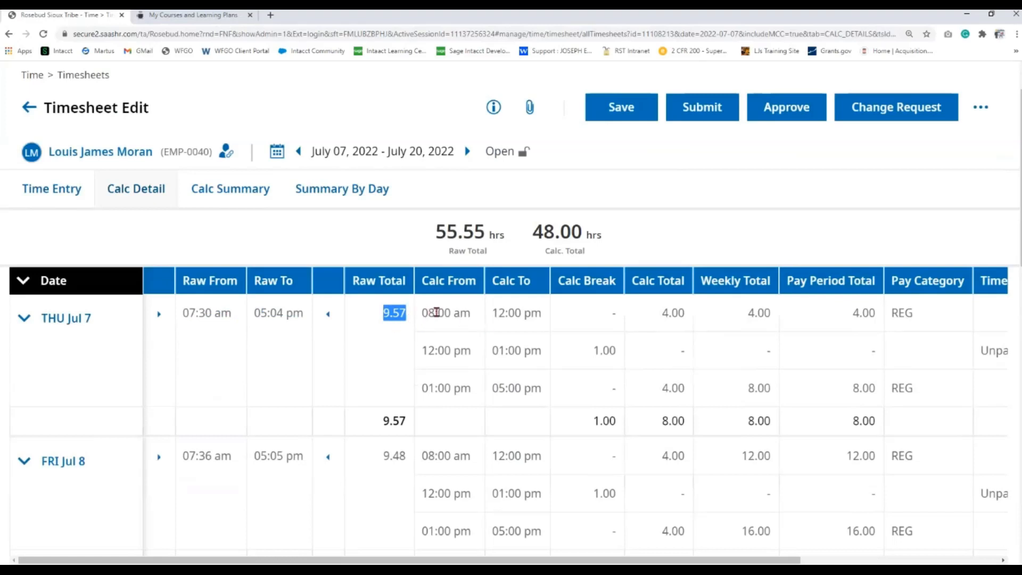
pyautogui.moveTo(423, 312); pyautogui.dragTo(459, 313)
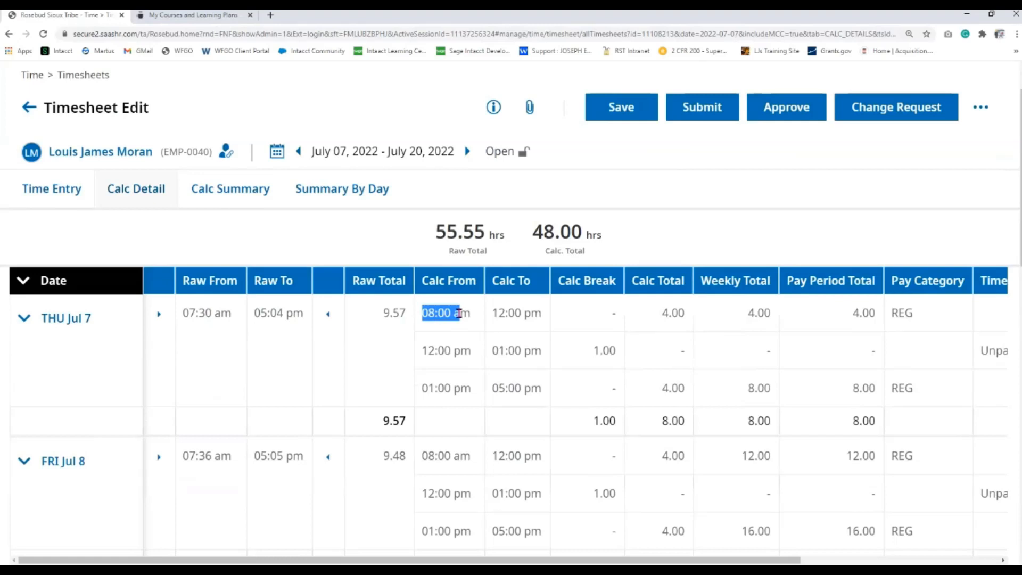
pyautogui.moveTo(260, 313); pyautogui.dragTo(287, 311)
pyautogui.moveTo(498, 387); pyautogui.dragTo(508, 388)
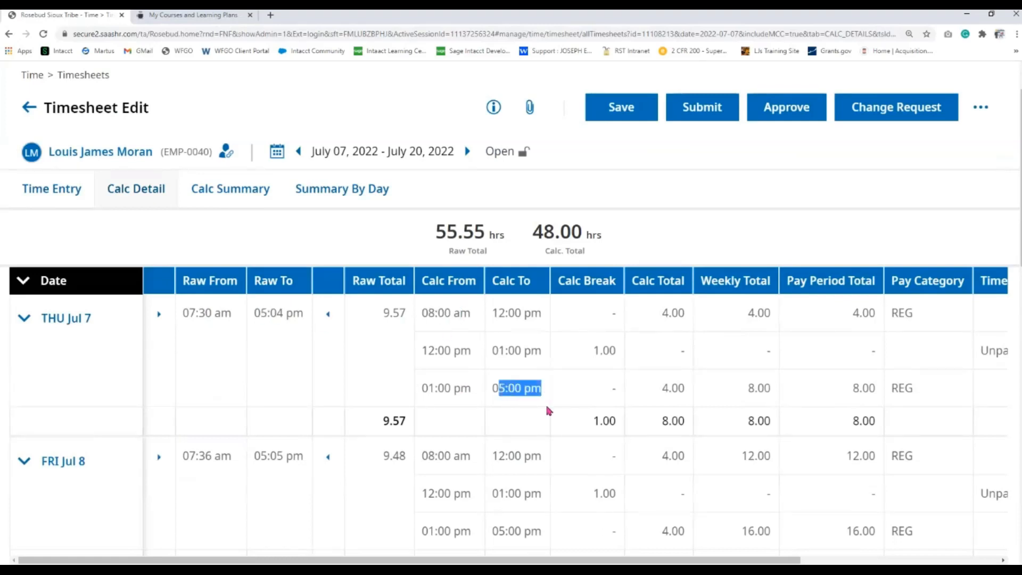
pyautogui.click(520, 344)
pyautogui.moveTo(437, 350); pyautogui.dragTo(632, 358)
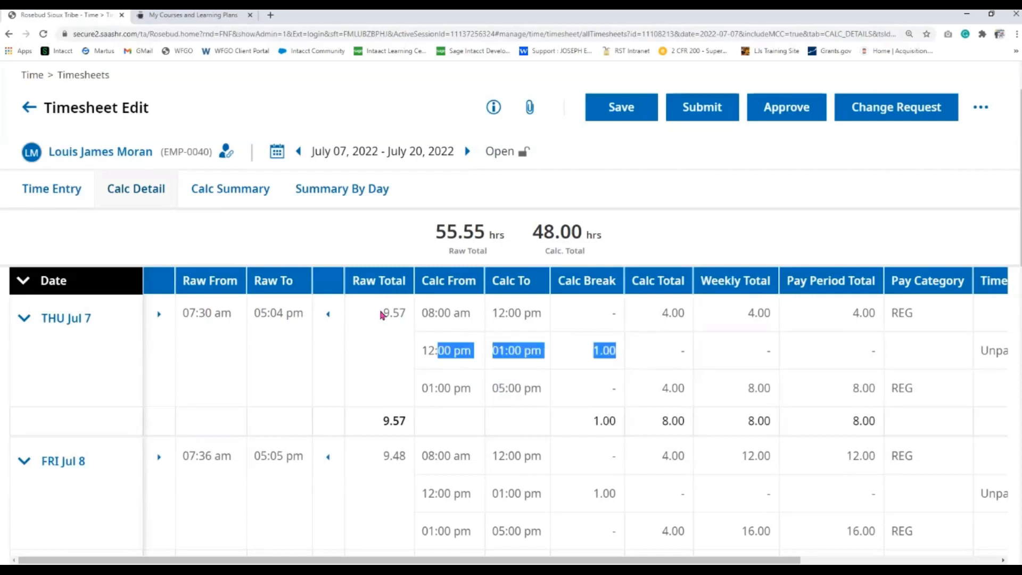
pyautogui.moveTo(381, 314); pyautogui.dragTo(405, 313)
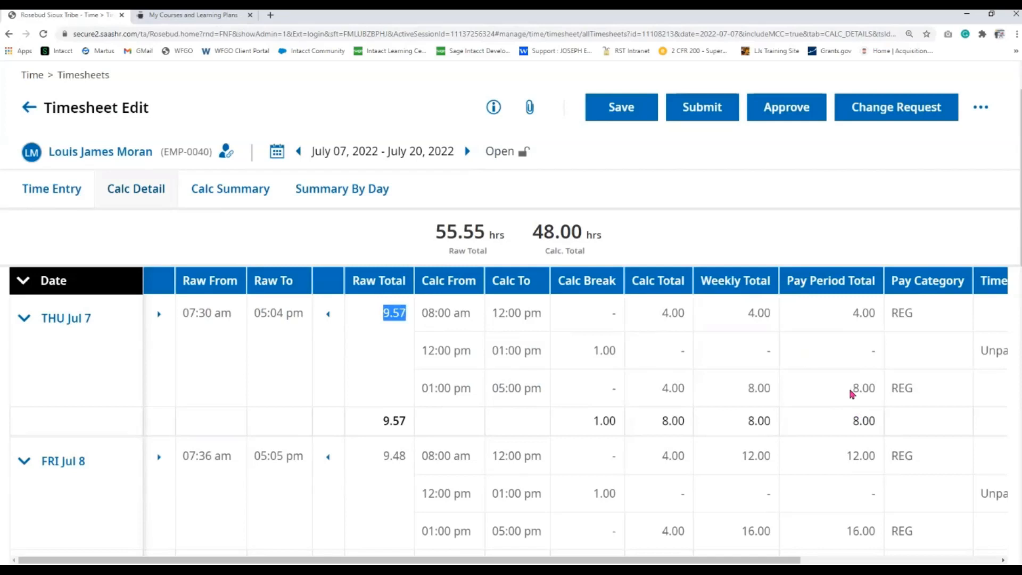
pyautogui.doubleClick(869, 421)
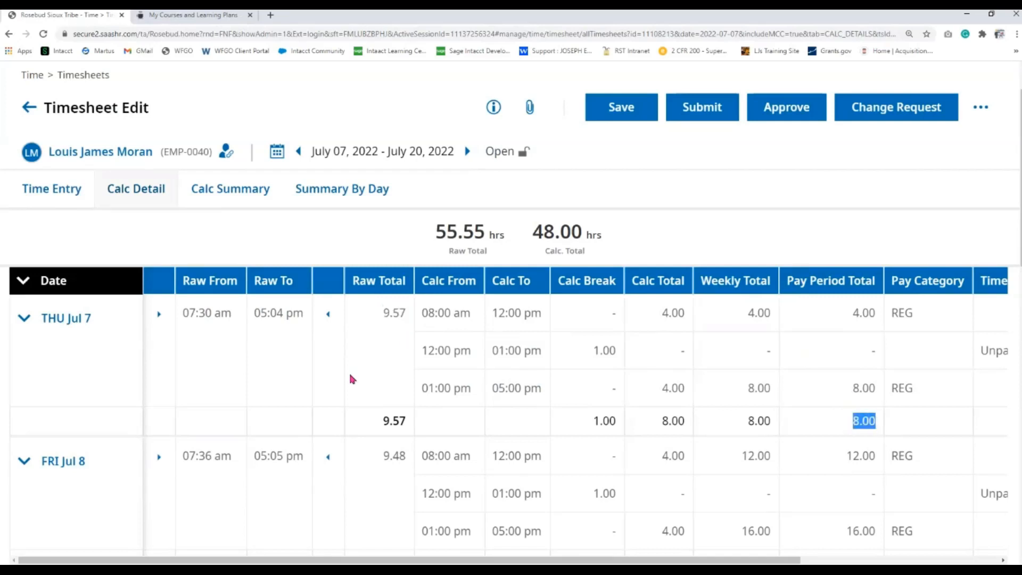
# - Review the calculation detail for the remaining days and collapse all dates to their daily totals
pyautogui.scroll(-1, 349, 371)
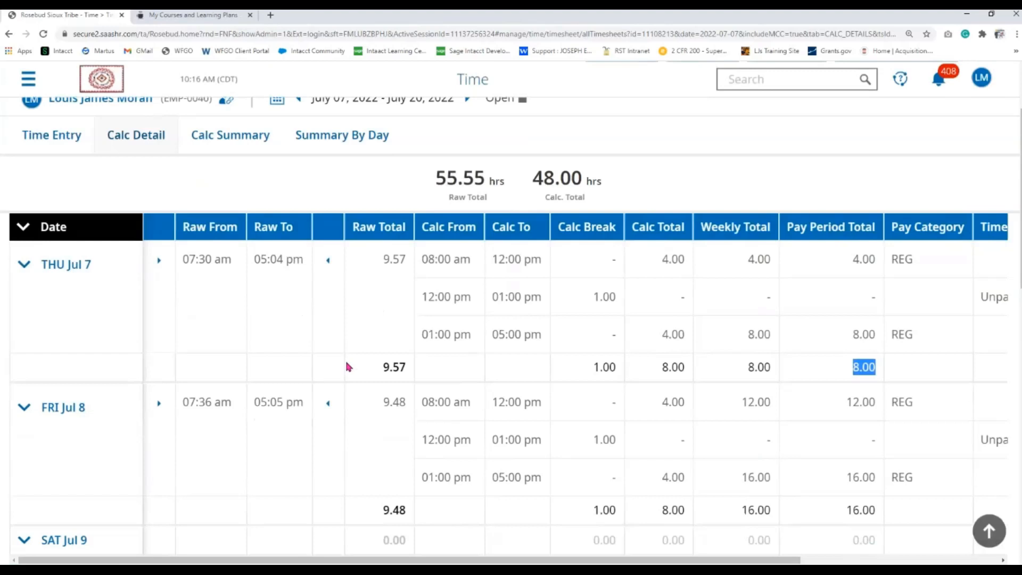
pyautogui.scroll(-4, 356, 362)
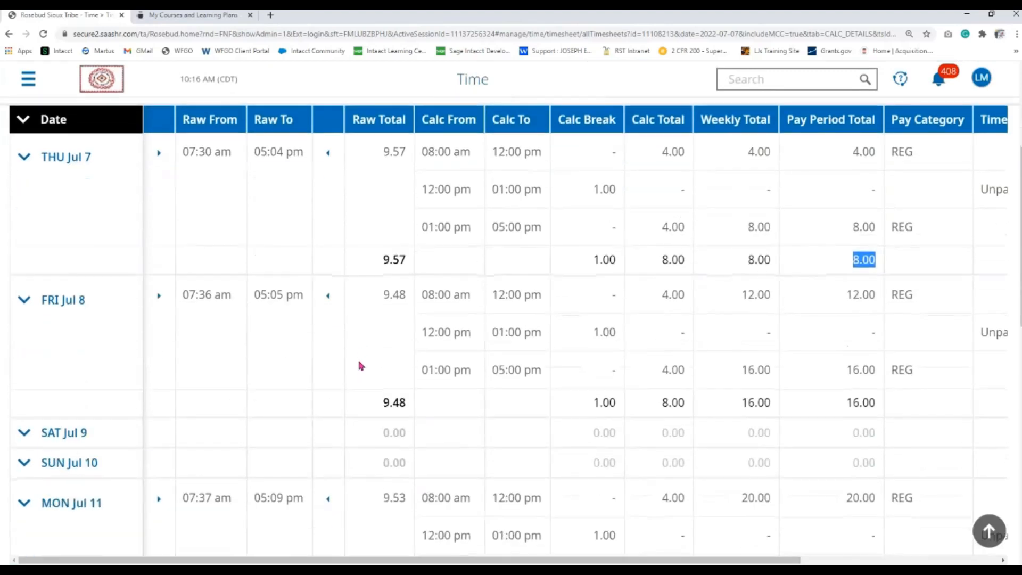
pyautogui.scroll(-2, 360, 365)
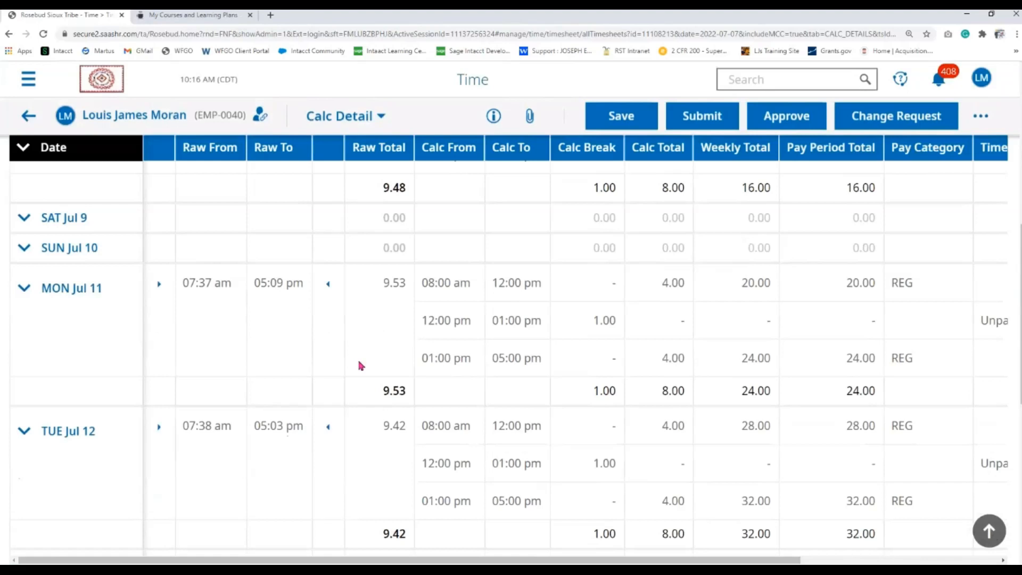
pyautogui.scroll(-4, 361, 366)
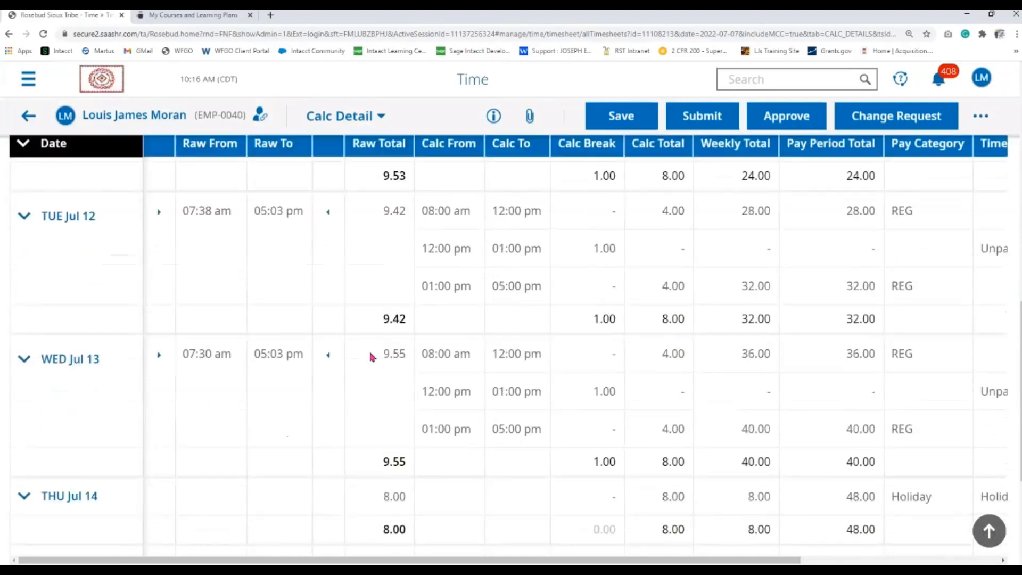
pyautogui.scroll(12, 371, 356)
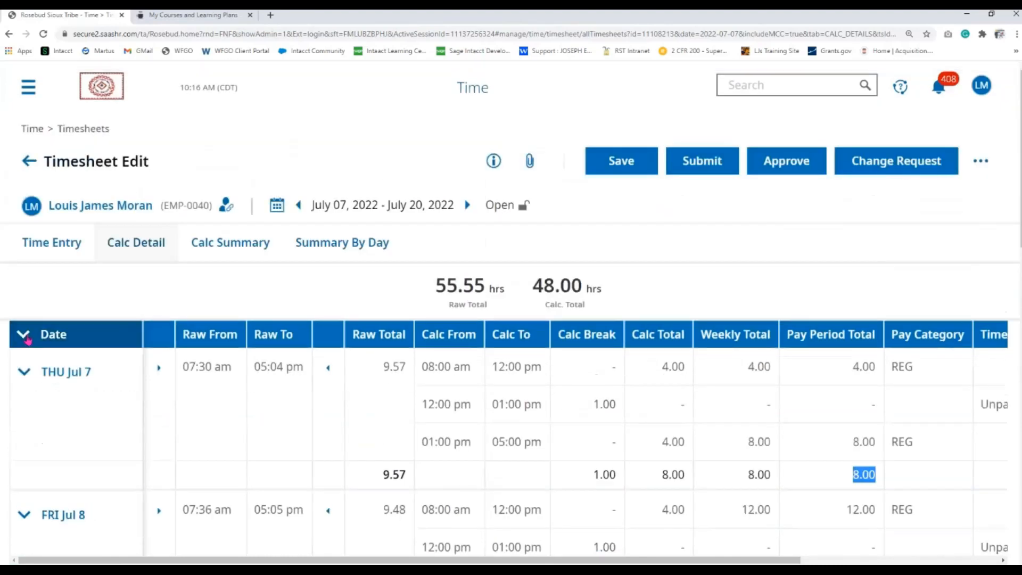
pyautogui.click(25, 335)
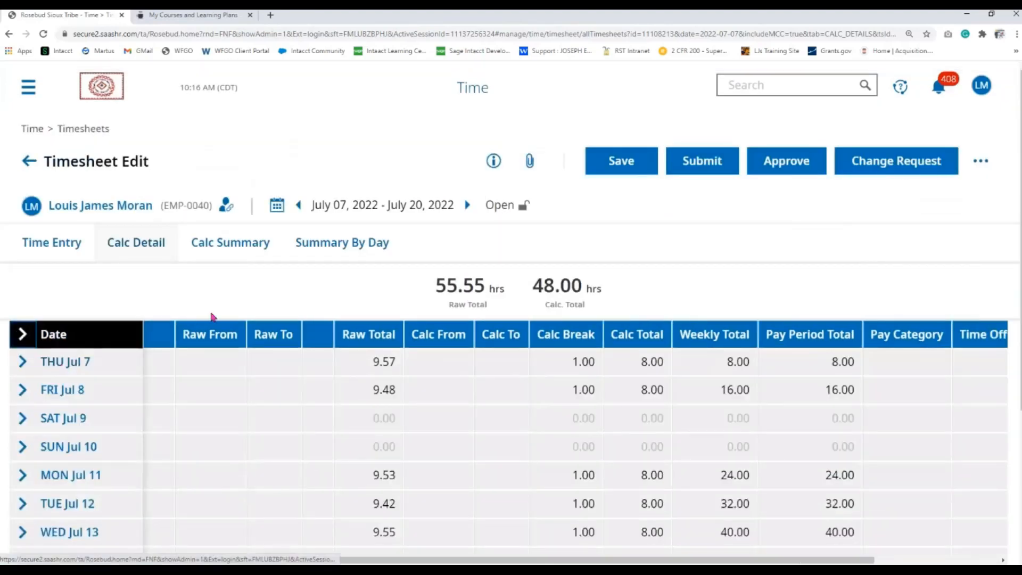
# - Review the daily calculation totals, the pay category summary and the summary by day, and return to the time entries
pyautogui.scroll(-4, 228, 304)
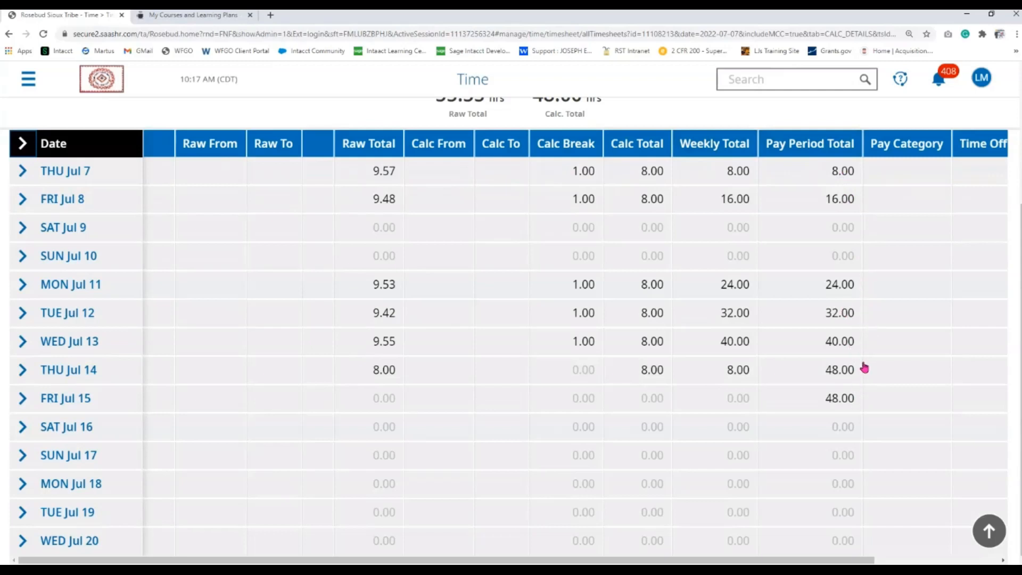
pyautogui.scroll(4, 225, 236)
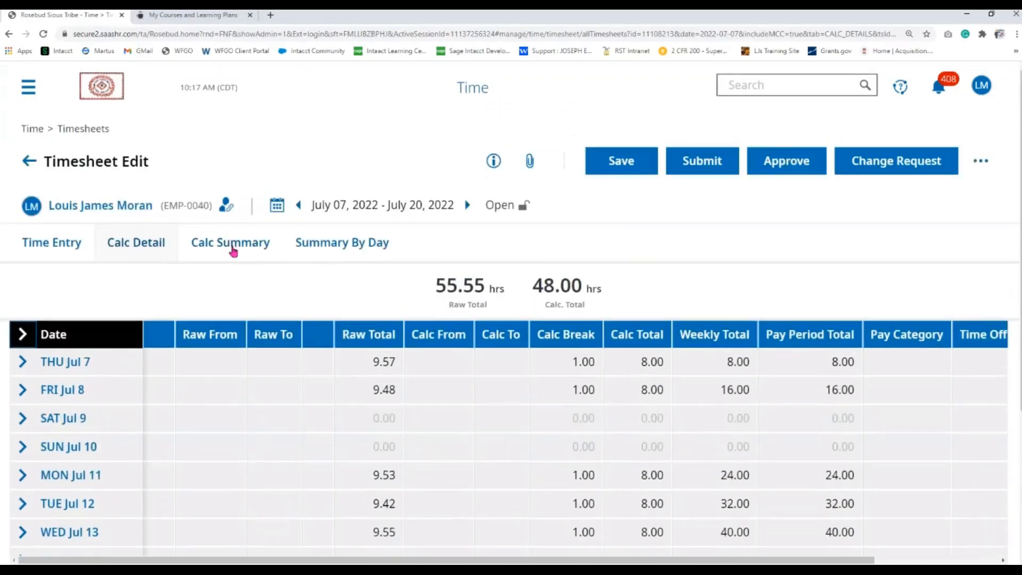
pyautogui.click(236, 248)
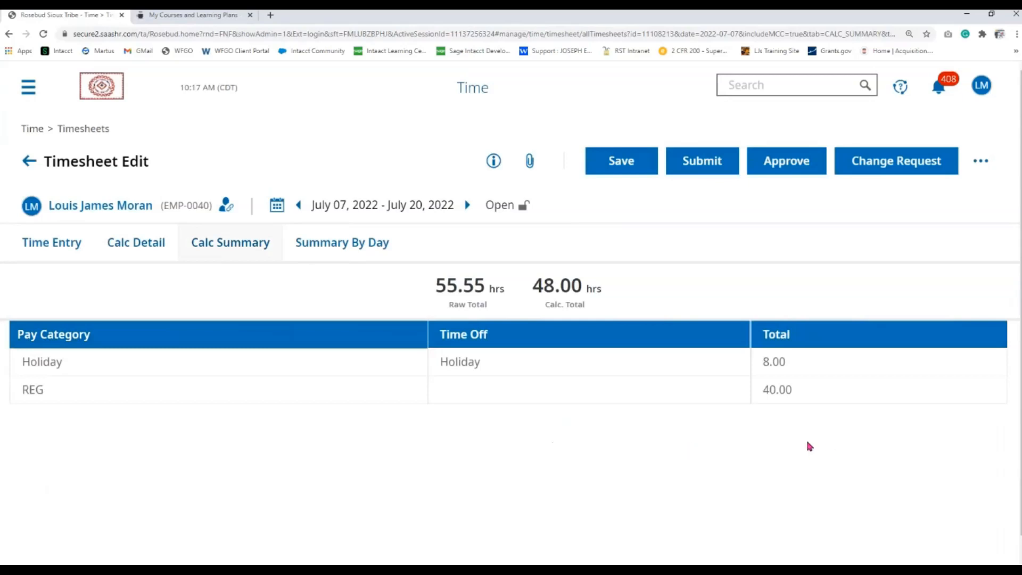
pyautogui.click(326, 254)
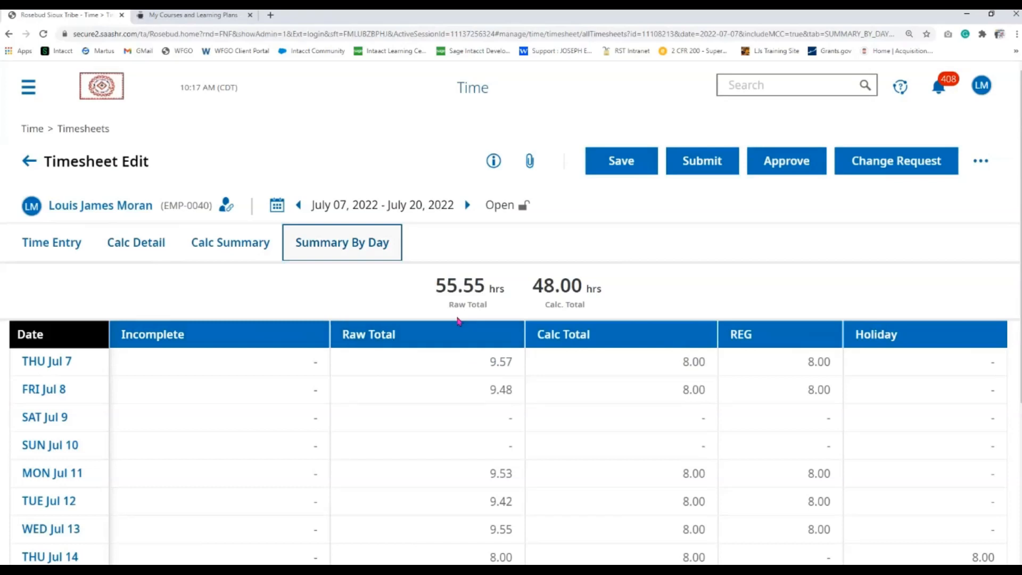
pyautogui.click(52, 251)
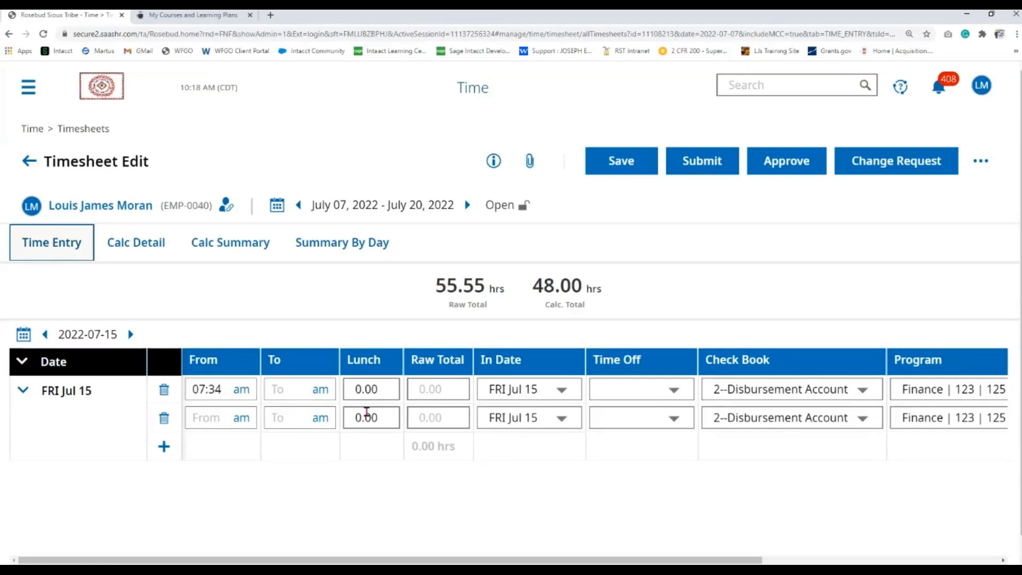
# - Start a timesheet change request of type Add Punch Out dated 07/15/2022
pyautogui.click(931, 163)
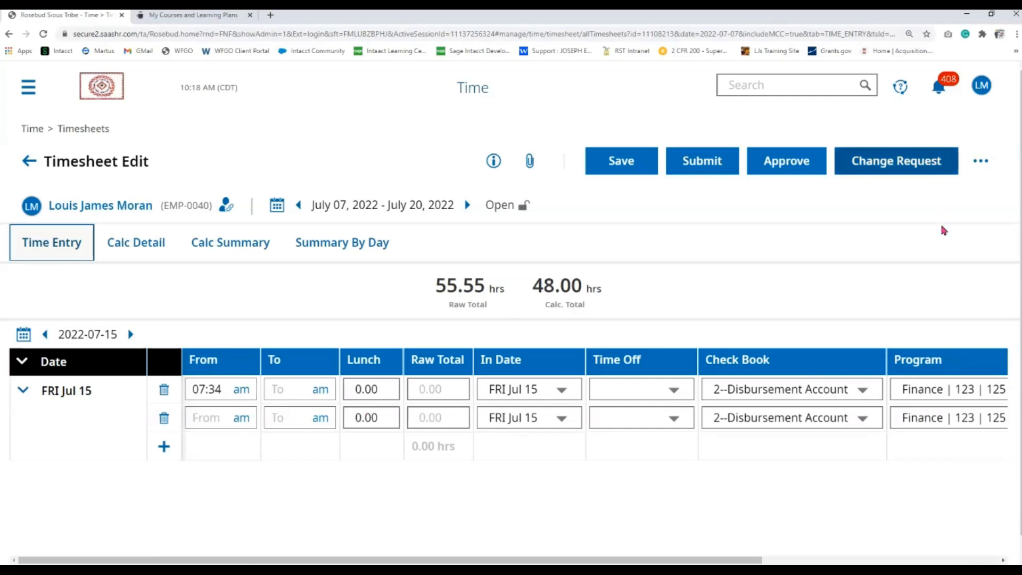
pyautogui.click(875, 170)
pyautogui.click(496, 312)
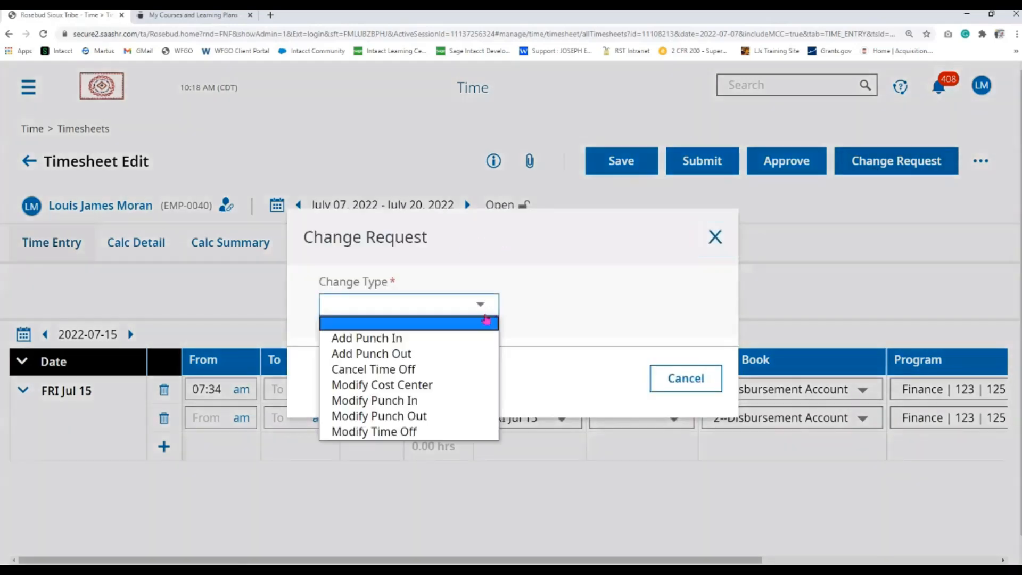
pyautogui.click(440, 353)
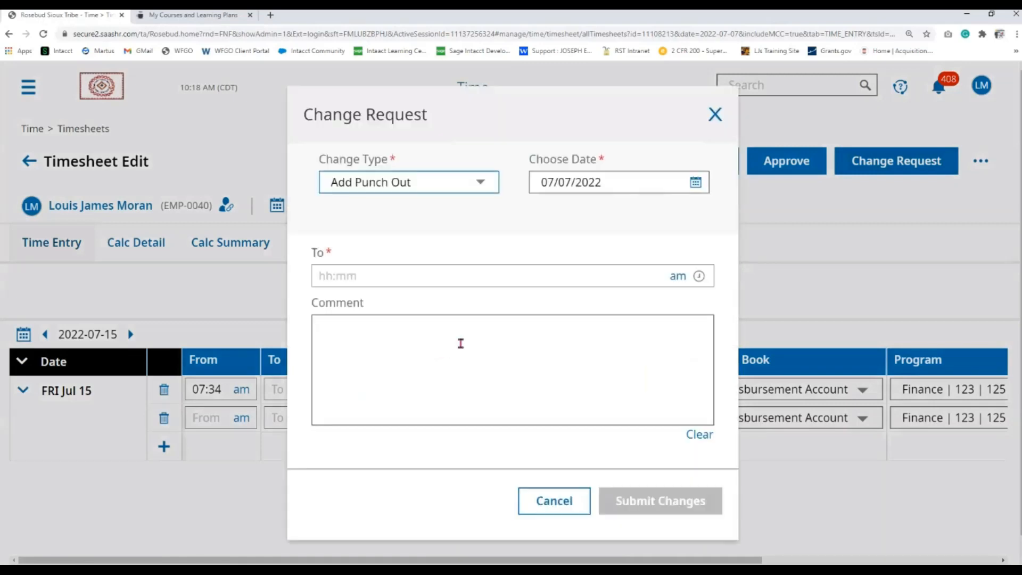
pyautogui.click(696, 182)
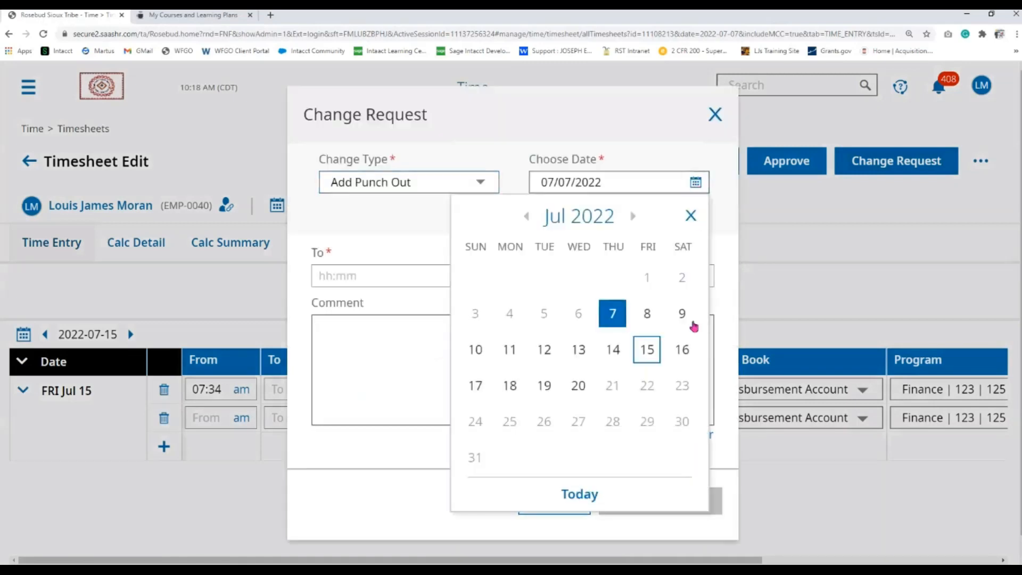
pyautogui.click(647, 349)
# - Set the requested punch-out time to 05:00 pm and cancel the change request
pyautogui.click(410, 278)
pyautogui.write('5')
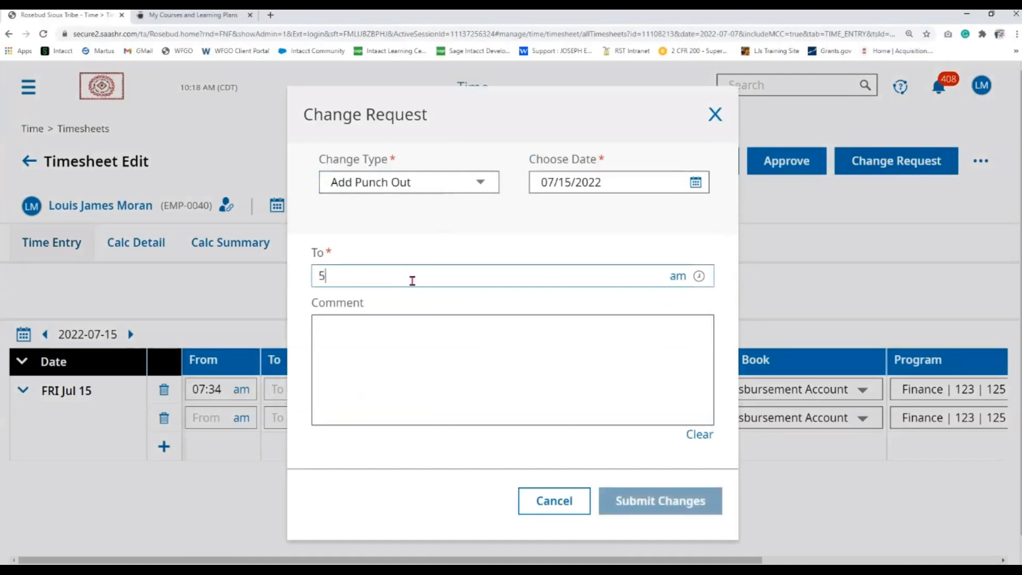
pyautogui.click(677, 276)
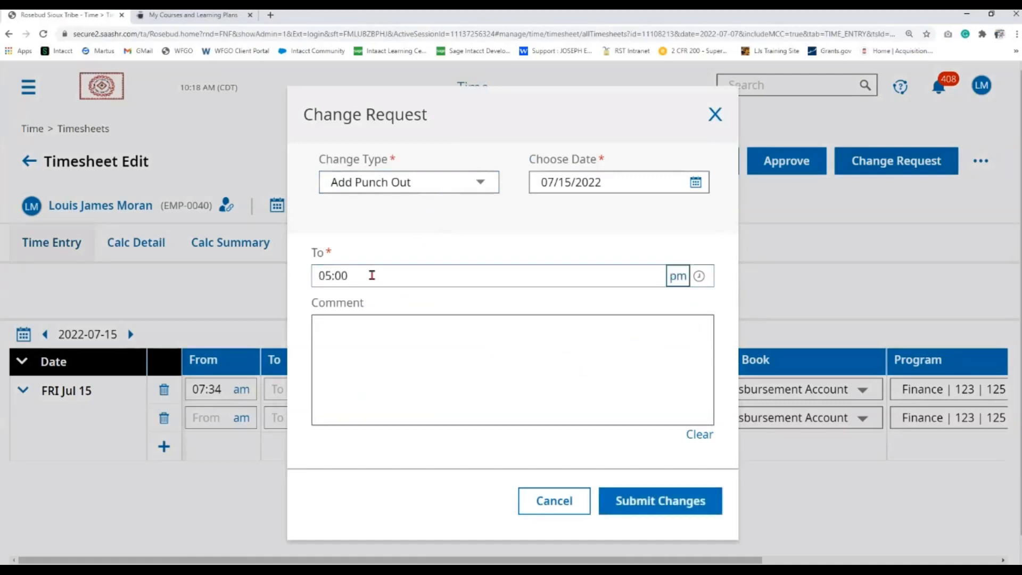
pyautogui.click(480, 335)
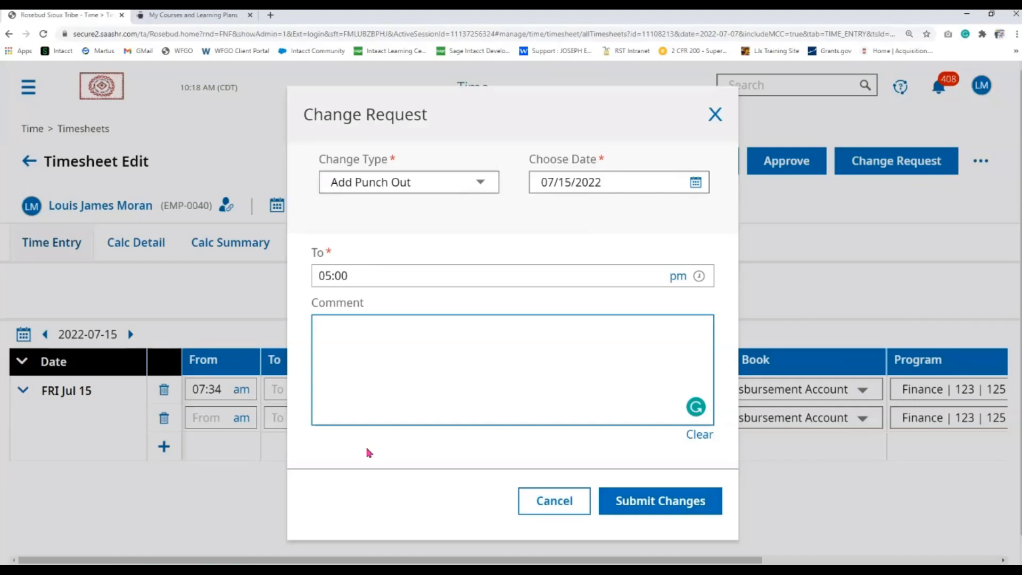
pyautogui.click(531, 511)
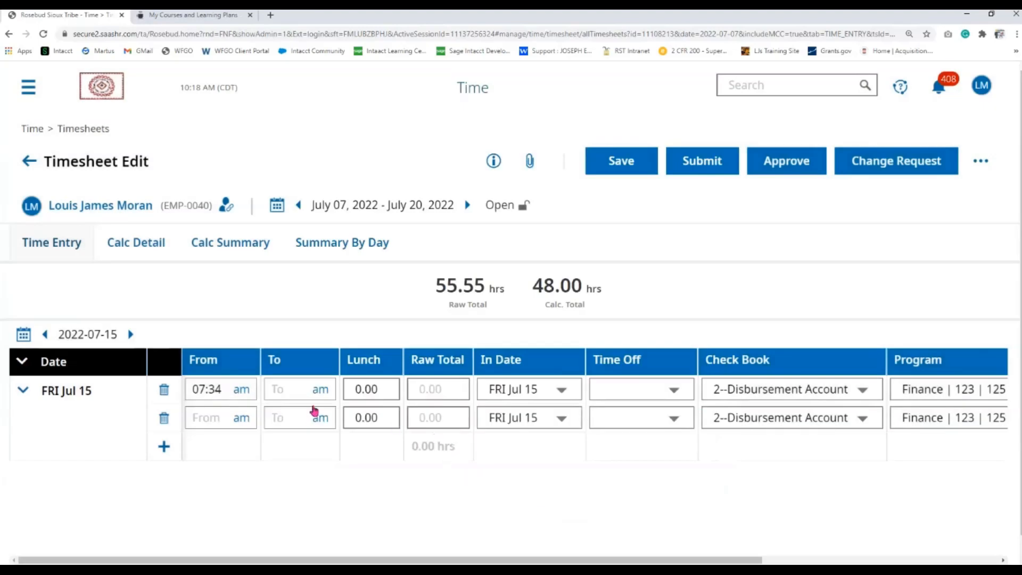
# - Set the end time of the first Friday July 15 entry to 05:00 pm and check its check book, program and funding source
pyautogui.click(285, 394)
pyautogui.write('5')
pyautogui.click(320, 389)
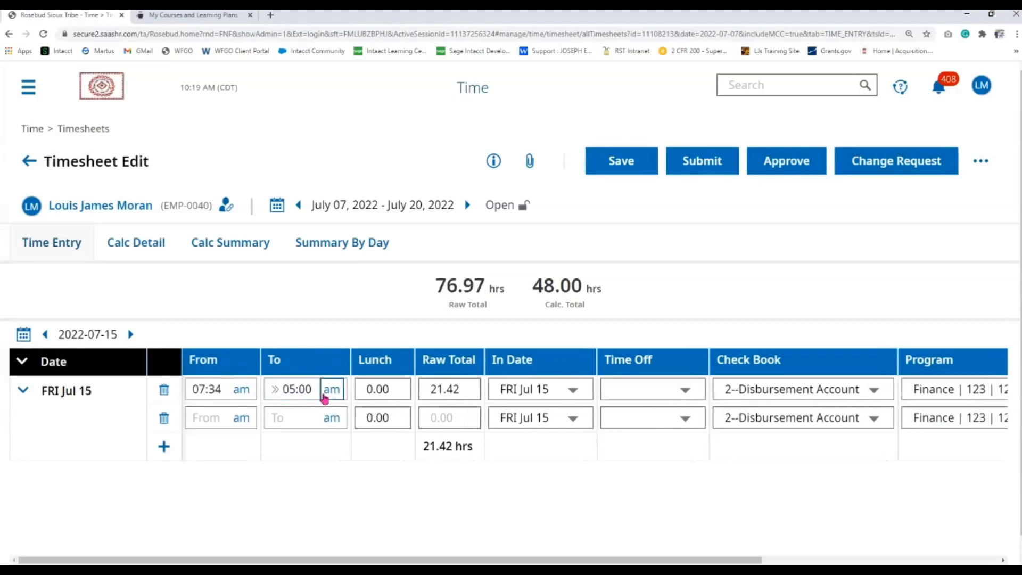
pyautogui.click(320, 389)
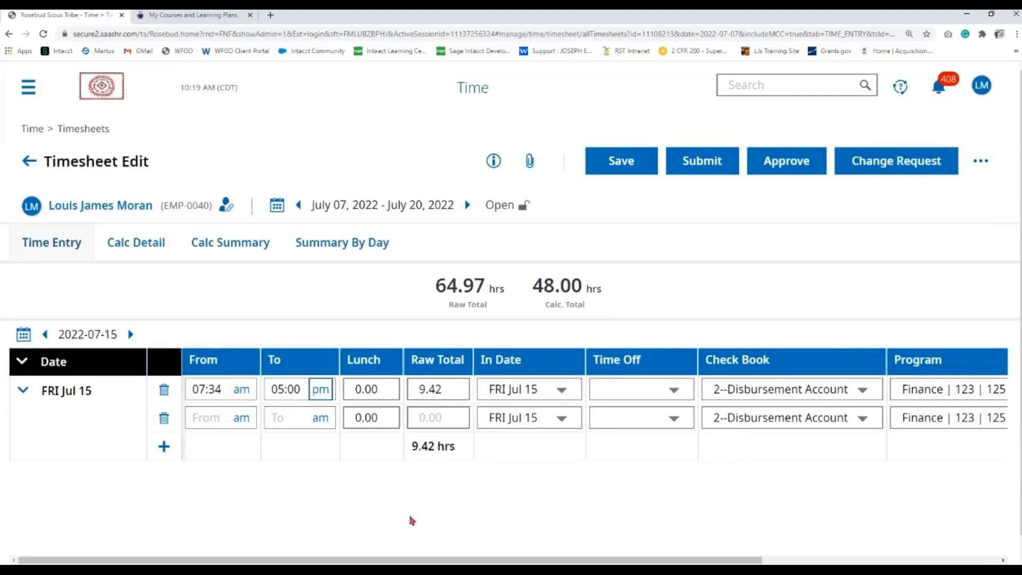
pyautogui.moveTo(693, 558); pyautogui.dragTo(974, 558)
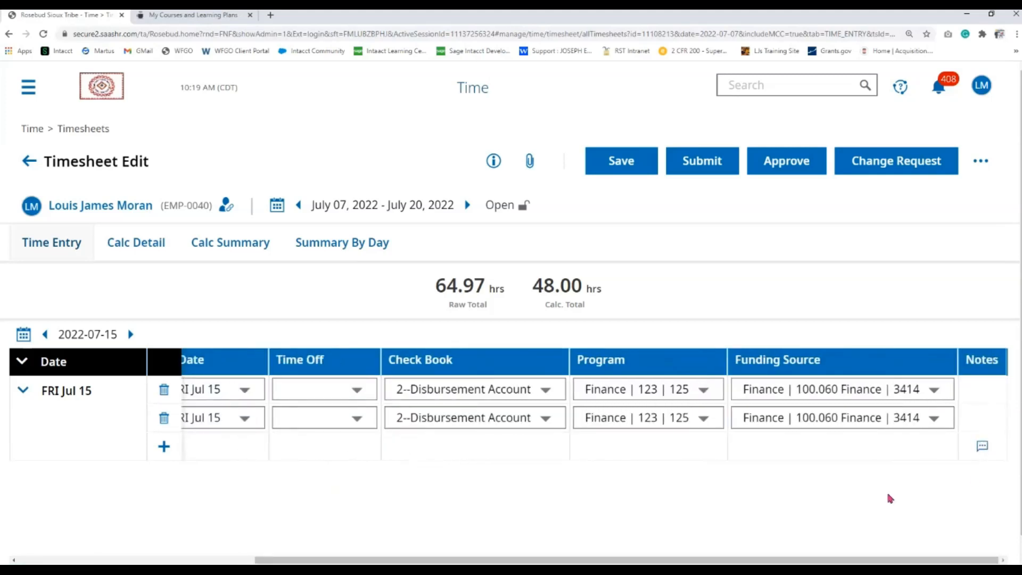
pyautogui.moveTo(878, 558); pyautogui.dragTo(506, 523)
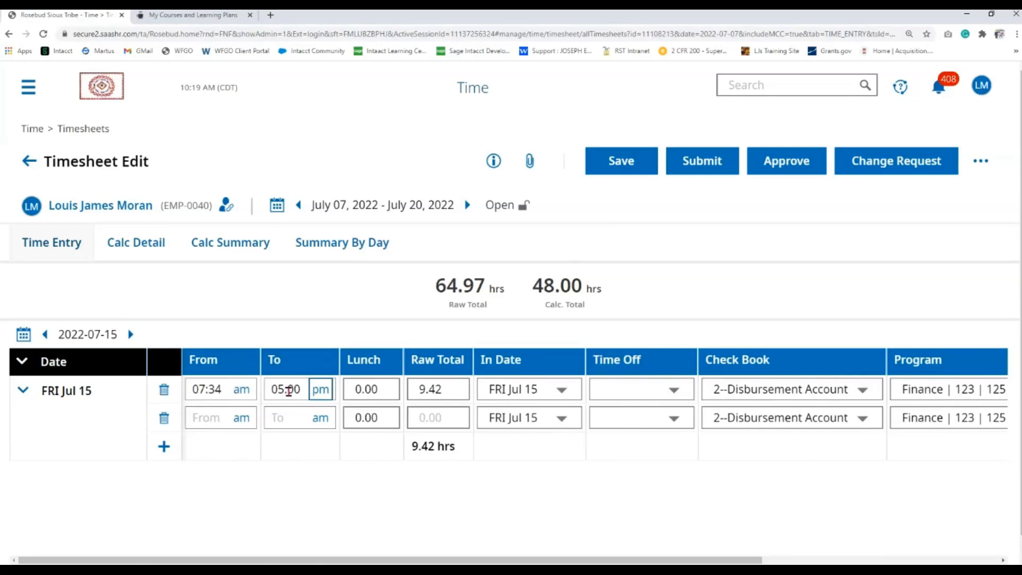
# - Clear the end time of the first July 15 entry and set it to 12:00 pm
pyautogui.moveTo(306, 388); pyautogui.dragTo(221, 384)
pyautogui.press('BackSpace')
pyautogui.click(708, 508)
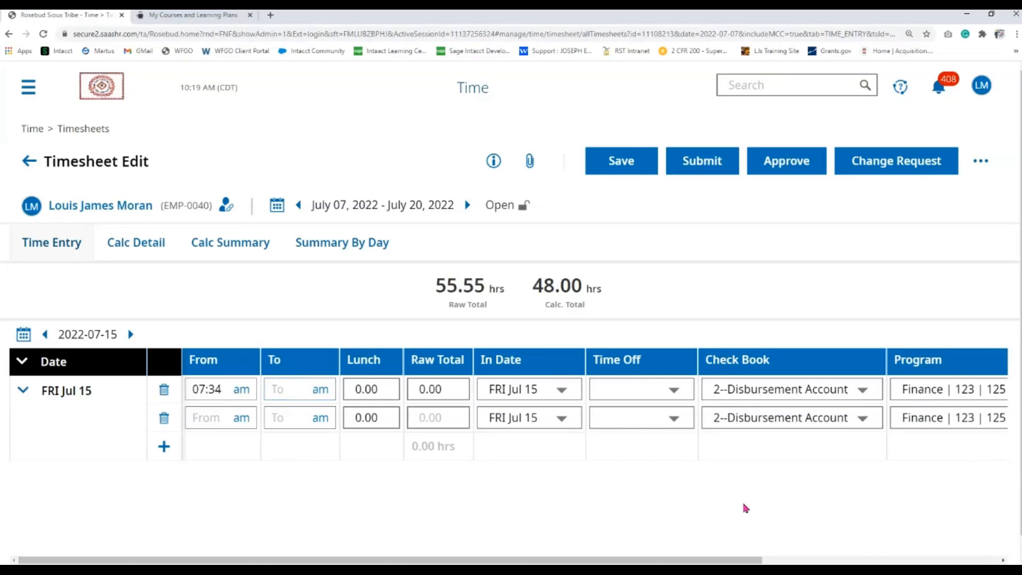
pyautogui.click(279, 391)
pyautogui.write('12')
pyautogui.click(363, 493)
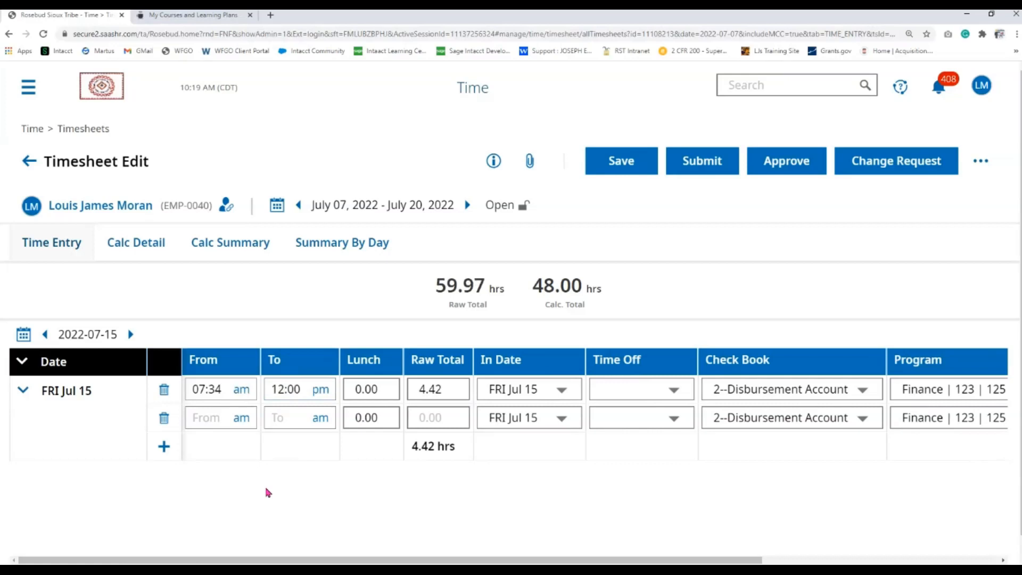
# - Fill in the second July 15 entry from 01:00 pm to 05:00 pm
pyautogui.click(206, 419)
pyautogui.write('100p')
pyautogui.click(291, 419)
pyautogui.write('5p')
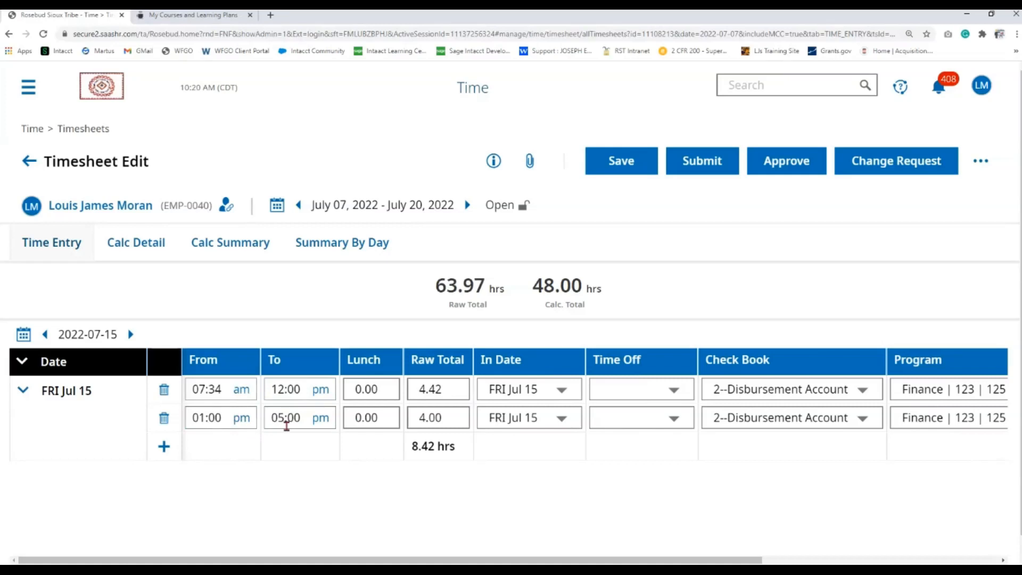
# - Browse both pages of the full time off list and assign Sick to the second July 15 entry
pyautogui.click(677, 421)
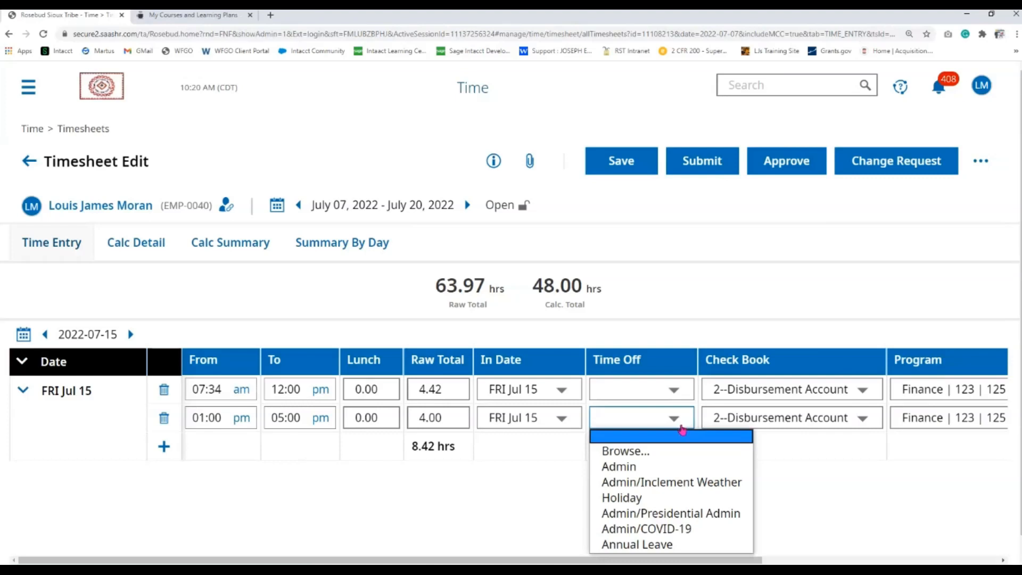
pyautogui.click(678, 424)
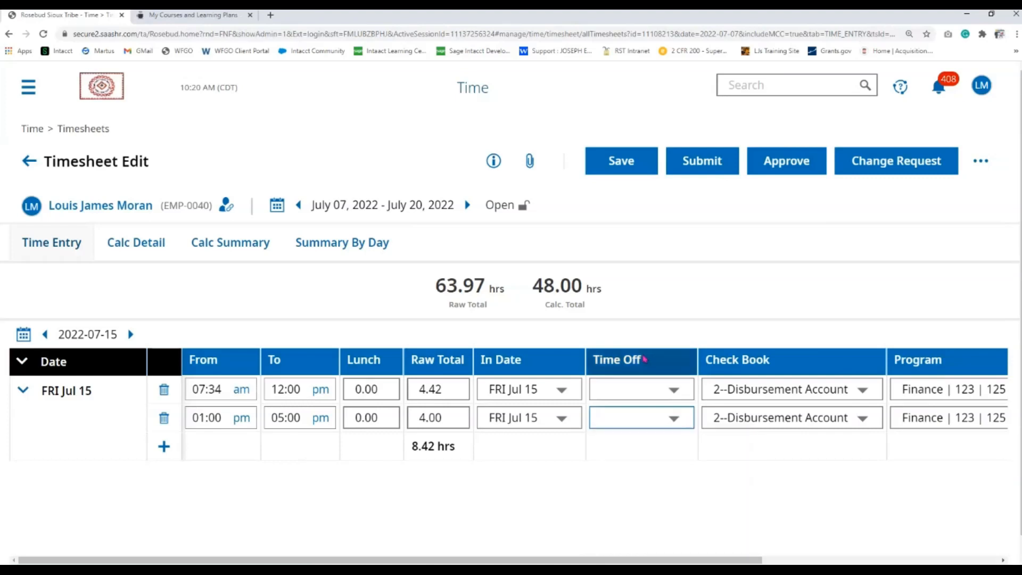
pyautogui.click(674, 421)
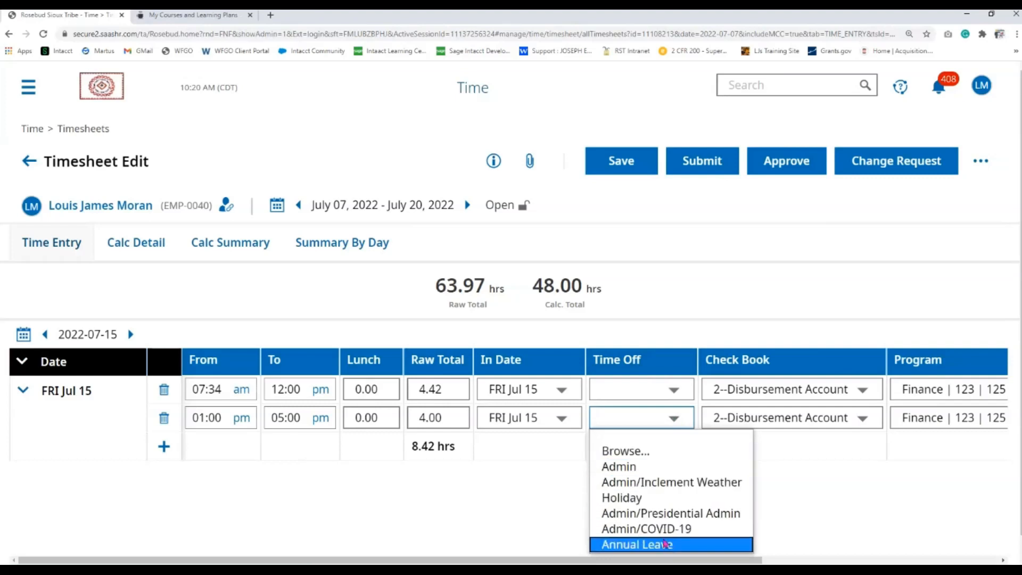
pyautogui.click(630, 452)
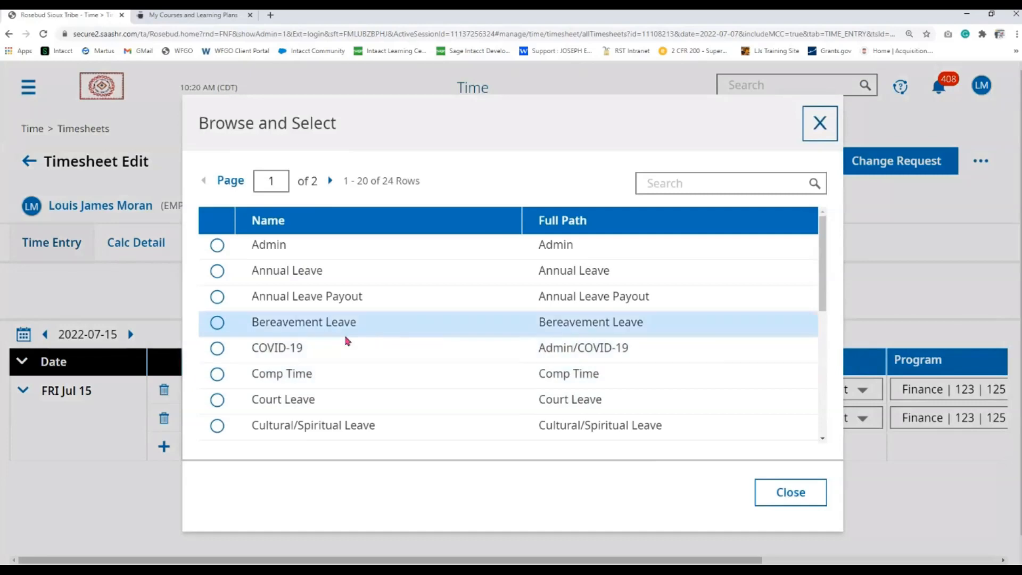
pyautogui.scroll(-5, 358, 345)
pyautogui.scroll(-1, 359, 345)
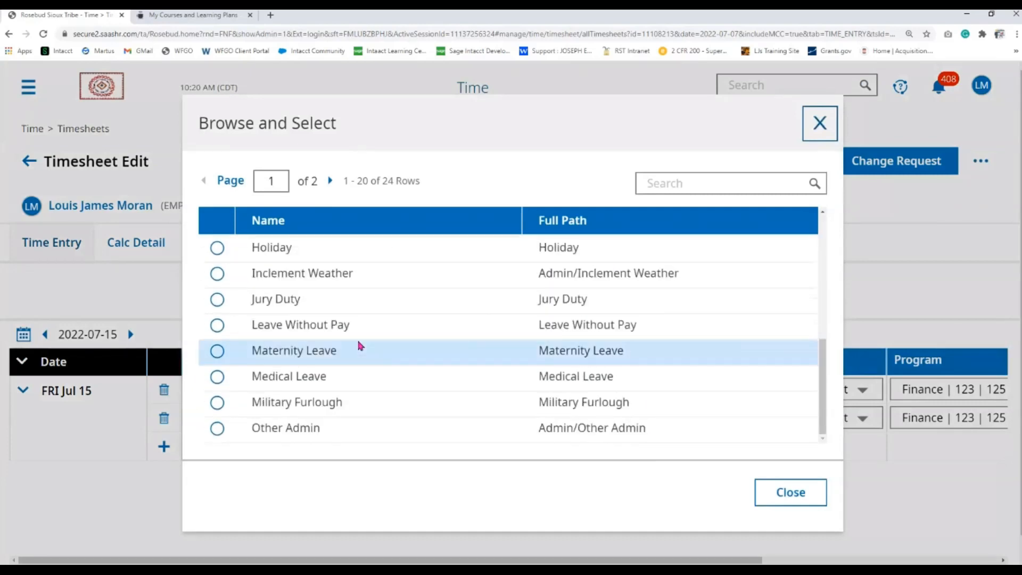
pyautogui.scroll(6, 358, 344)
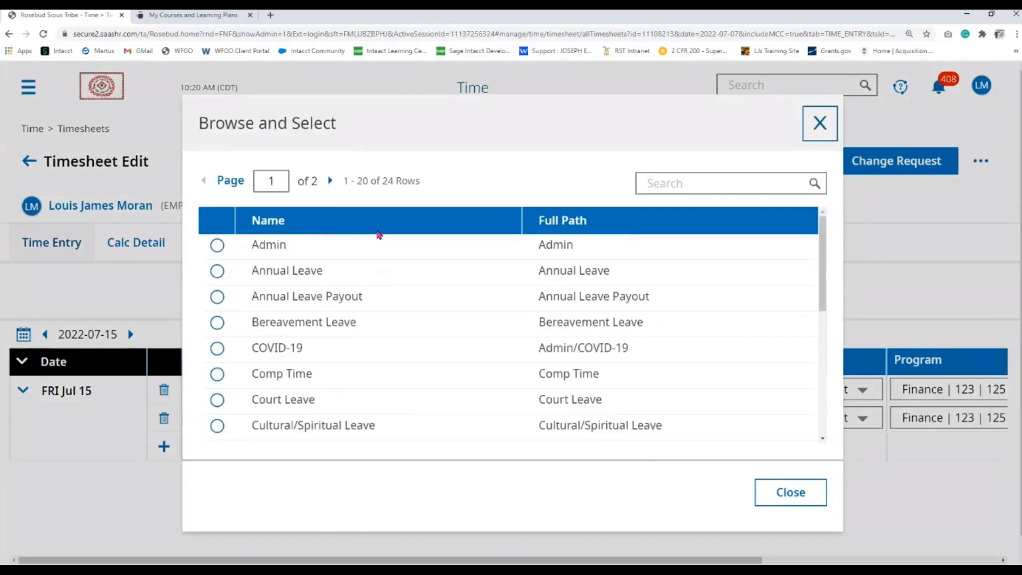
pyautogui.moveTo(357, 181); pyautogui.dragTo(396, 192)
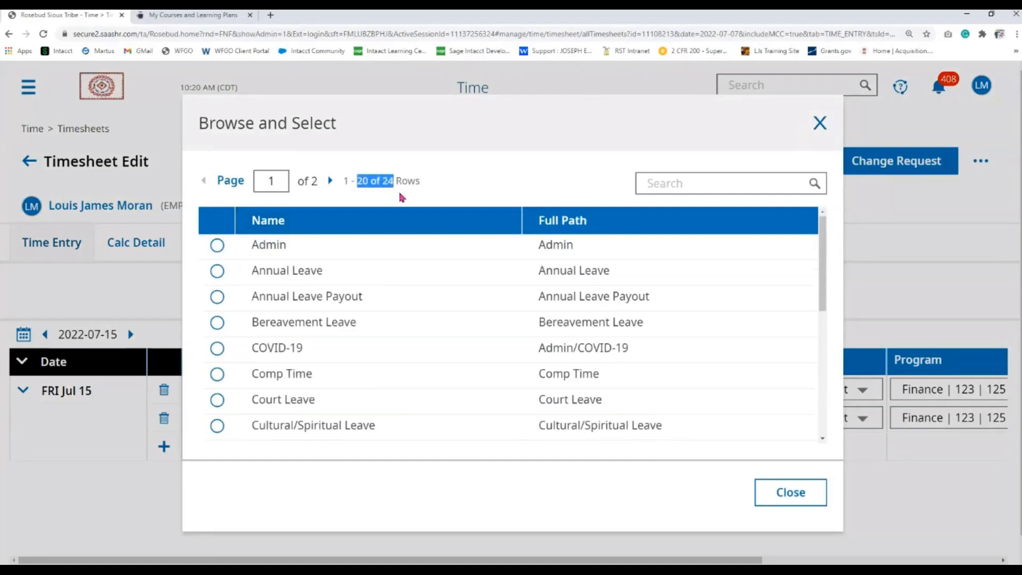
pyautogui.click(417, 201)
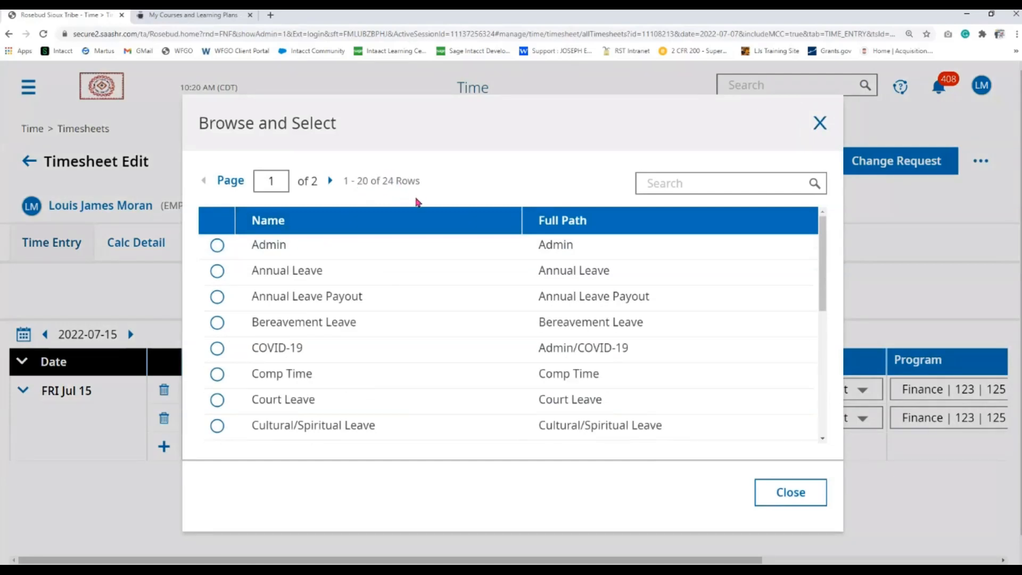
pyautogui.click(330, 181)
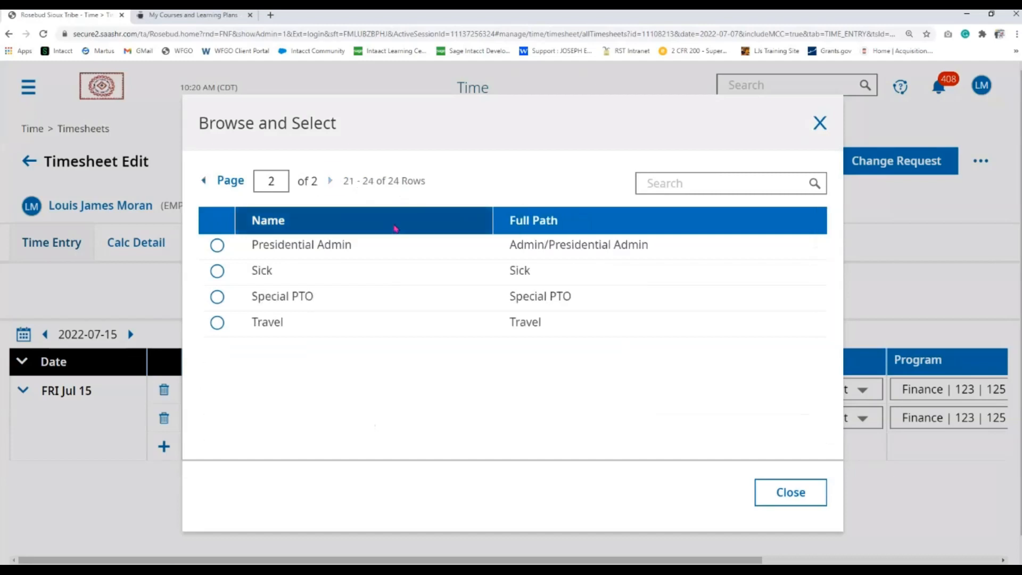
pyautogui.click(217, 270)
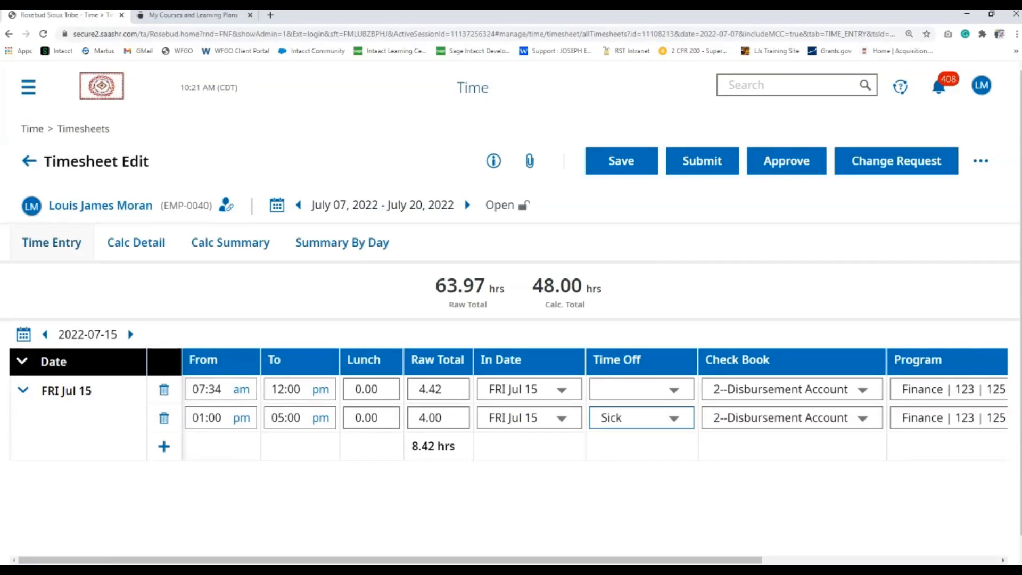
# - Change the second July 15 entry's time off type to Admin from the full list
pyautogui.click(677, 420)
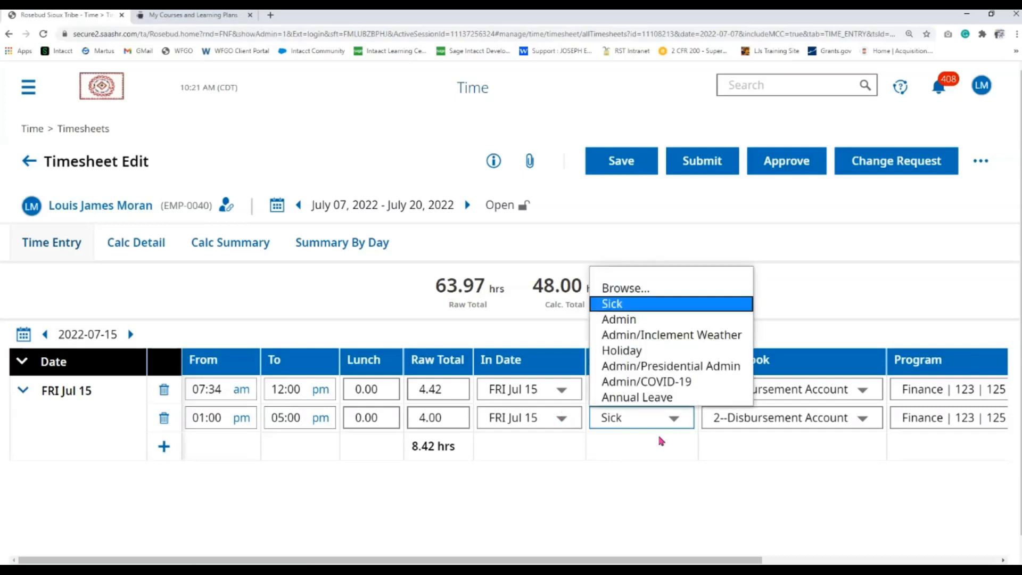
pyautogui.click(634, 288)
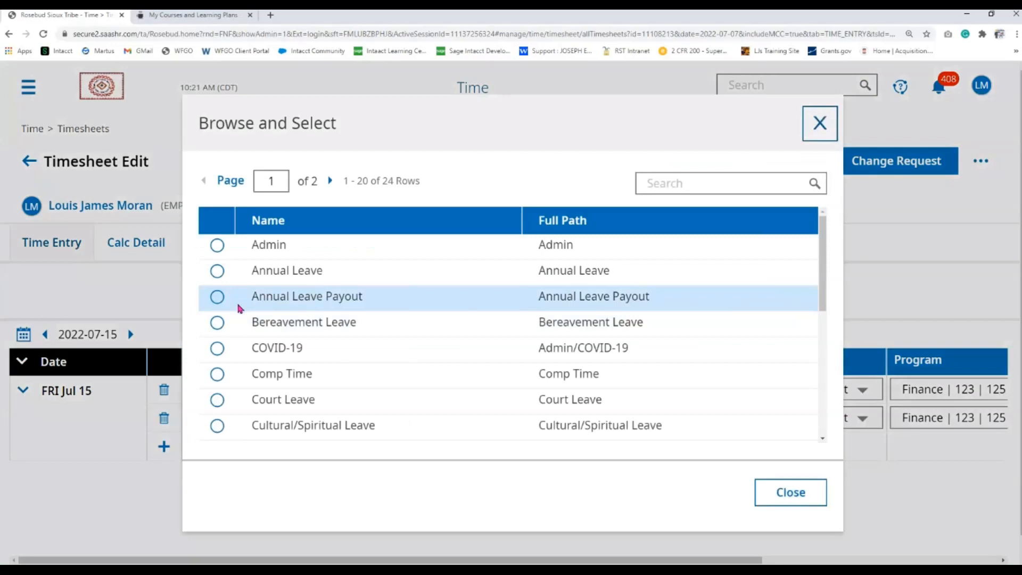
pyautogui.click(216, 245)
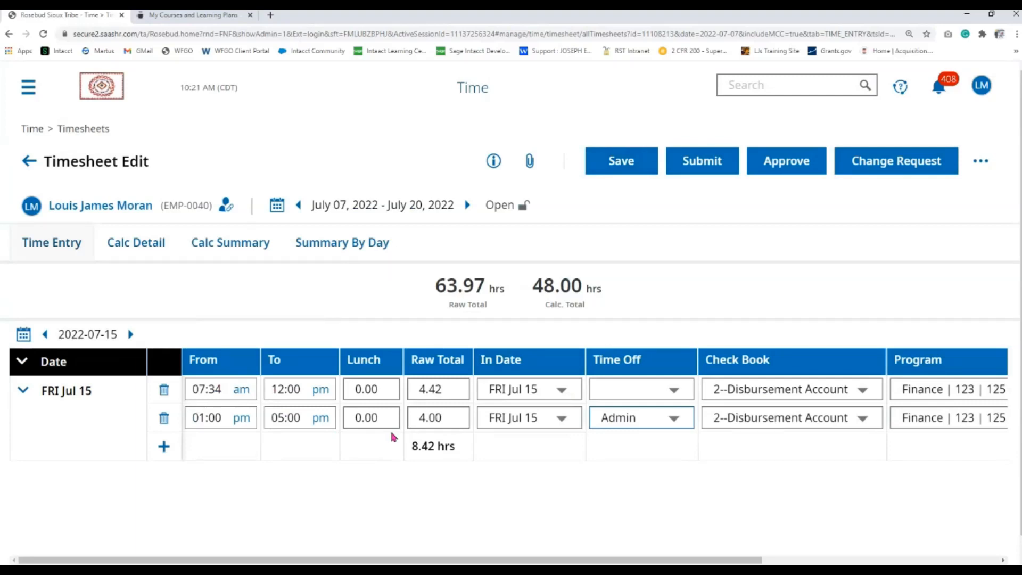
# - Delete the second July 15 entry and set the remaining entry's end time to 05:00 pm
pyautogui.click(163, 418)
pyautogui.click(300, 390)
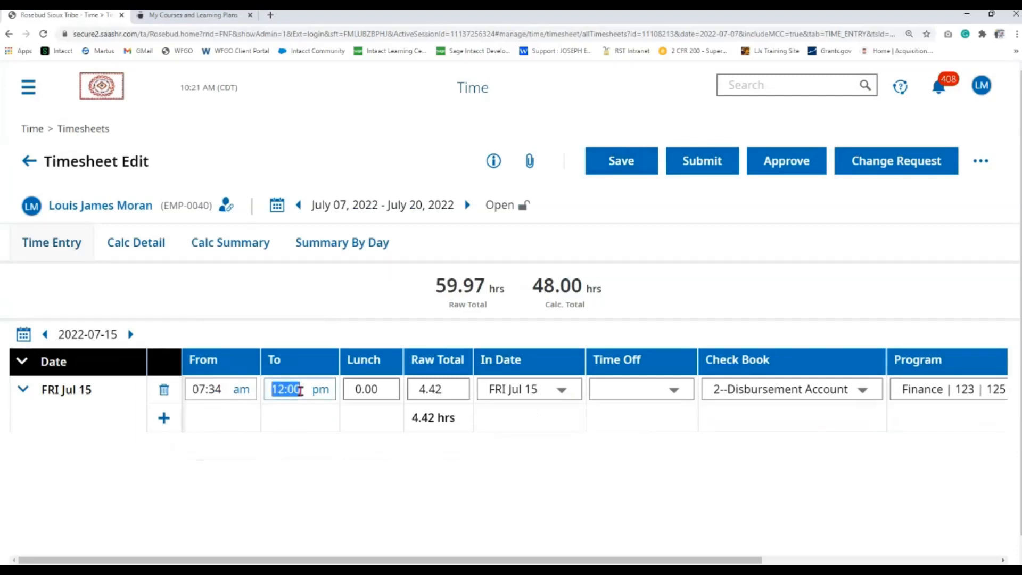
pyautogui.write('5')
pyautogui.click(324, 452)
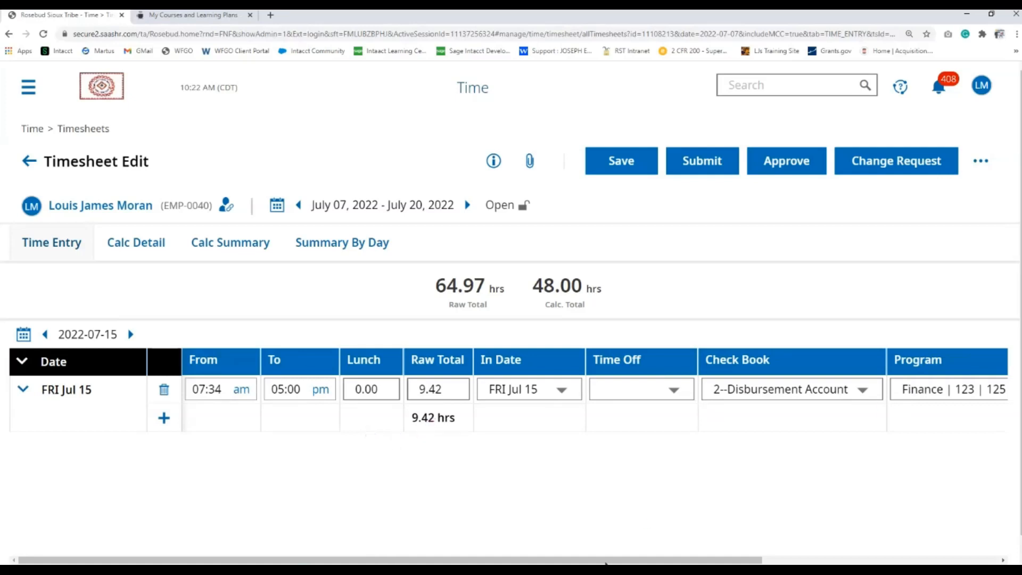
# - Change the July 15 entry's program to Personnel Office | 141 | 143, filtering the full cost center list by names starting with "pe"
pyautogui.moveTo(606, 561); pyautogui.dragTo(843, 562)
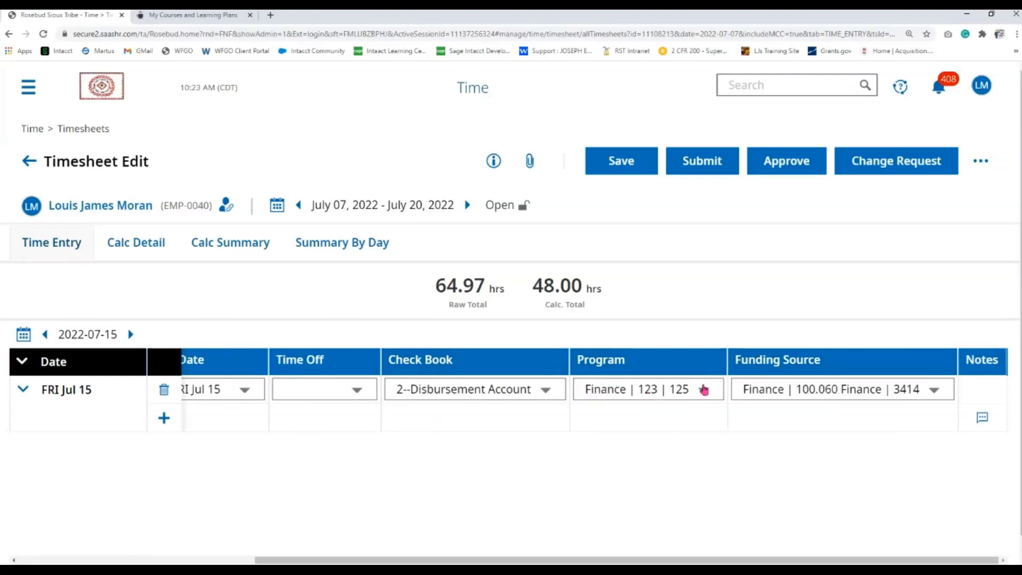
pyautogui.click(702, 389)
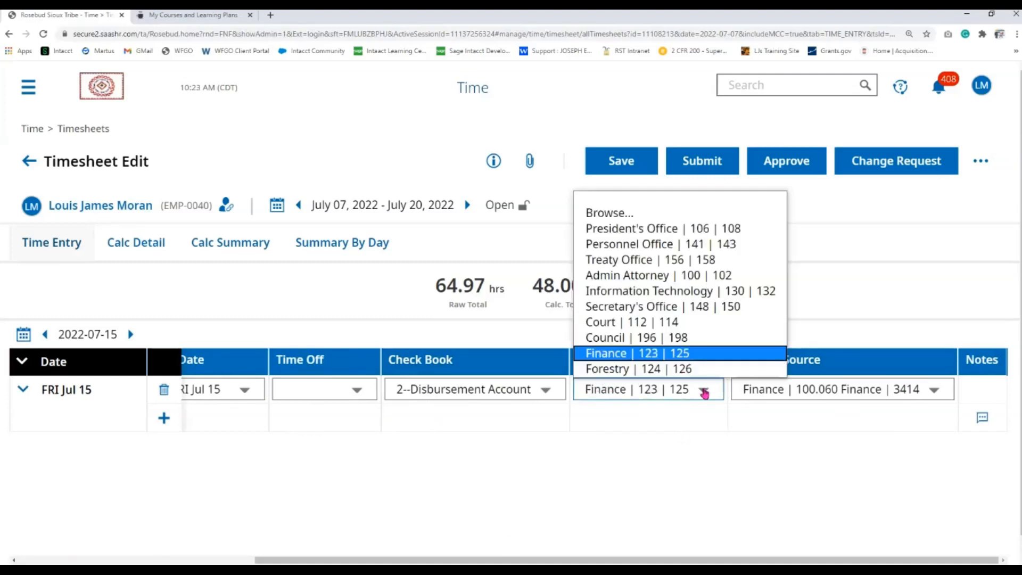
pyautogui.click(617, 213)
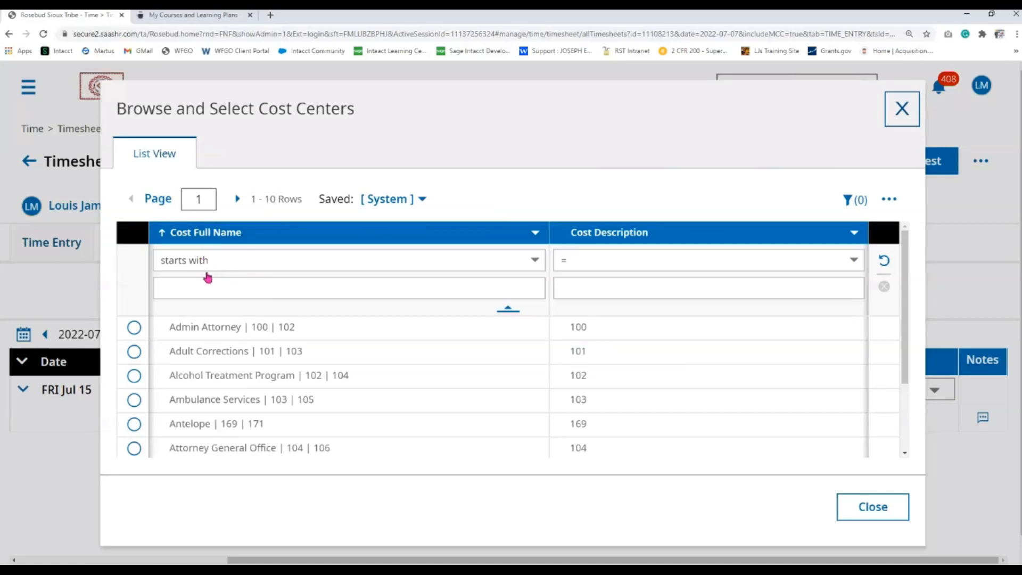
pyautogui.click(221, 291)
pyautogui.write('pe')
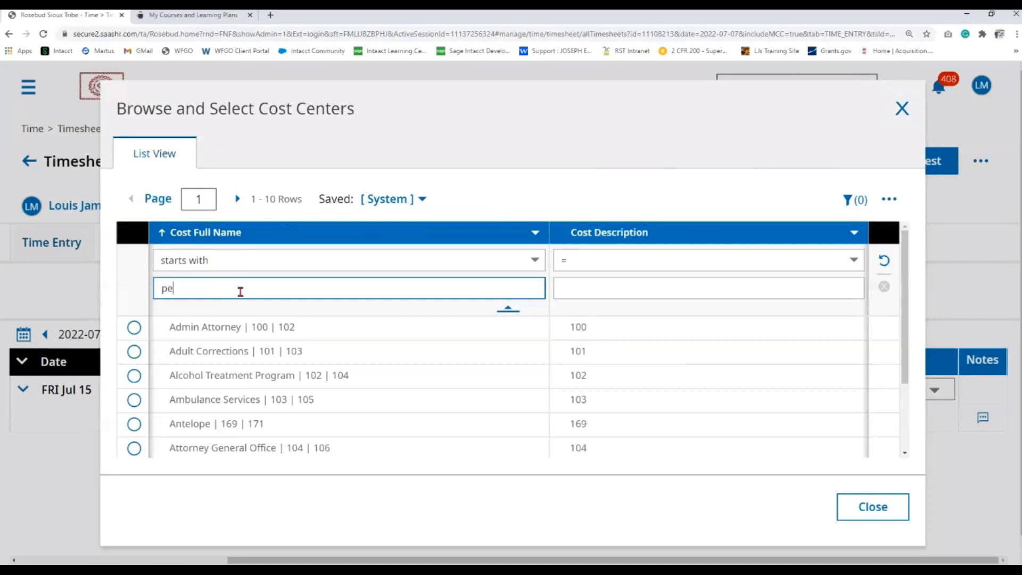
pyautogui.click(883, 261)
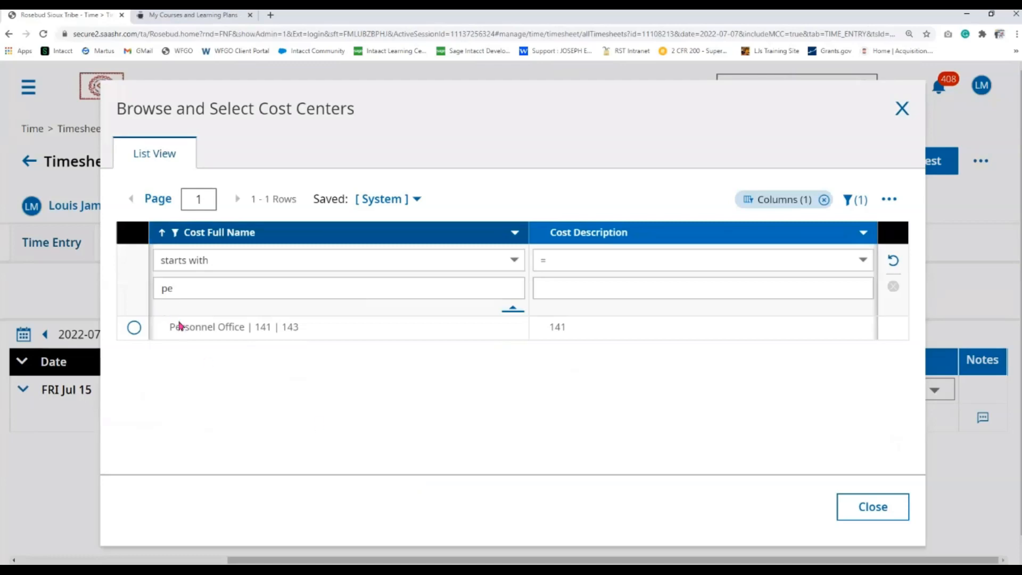
pyautogui.click(133, 327)
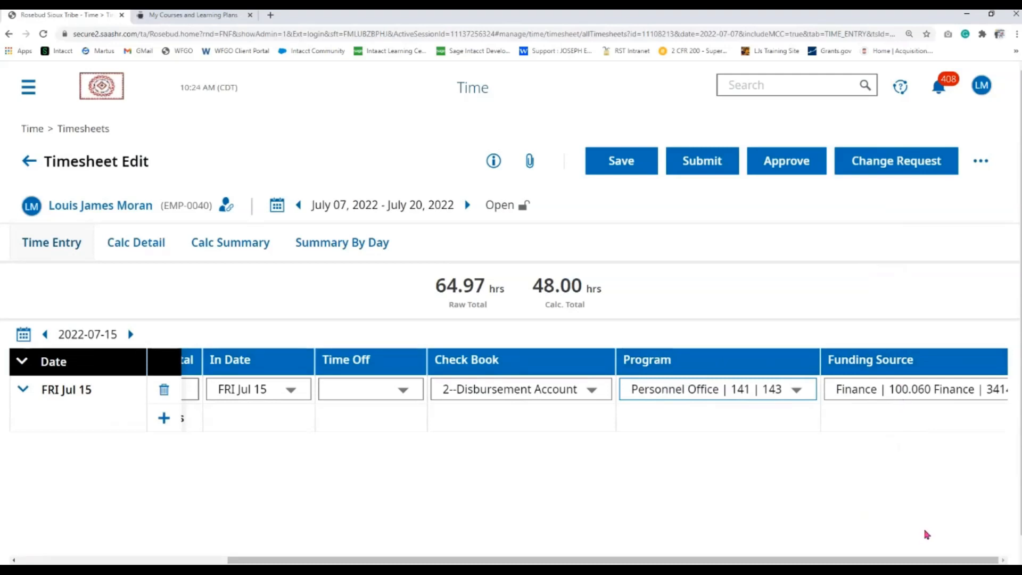
# - Set the July 15 entry's funding source to Personnel | 100.070 Personnel | 3415, filtering the full list for names like "personnel"
pyautogui.click(943, 396)
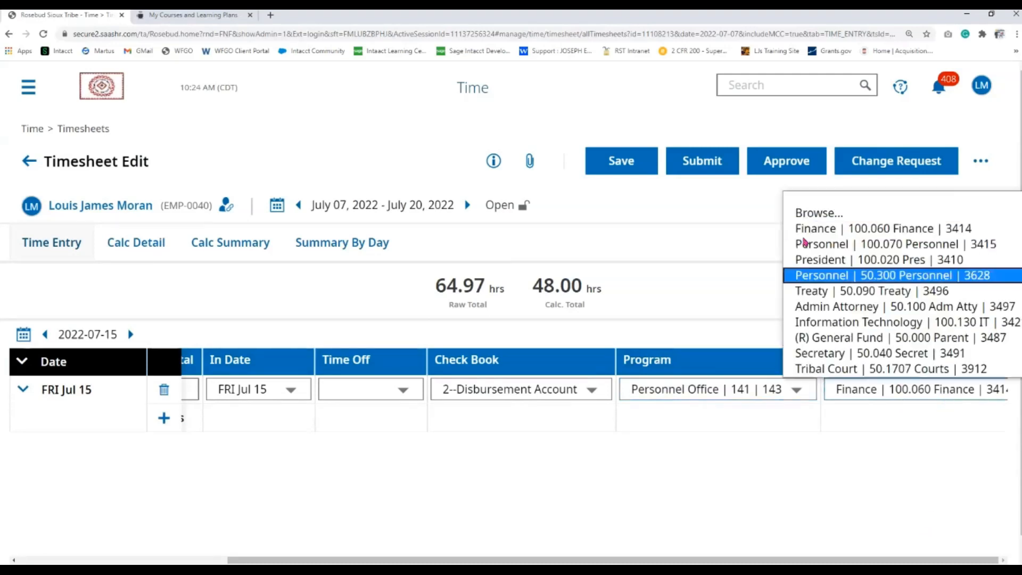
pyautogui.click(818, 213)
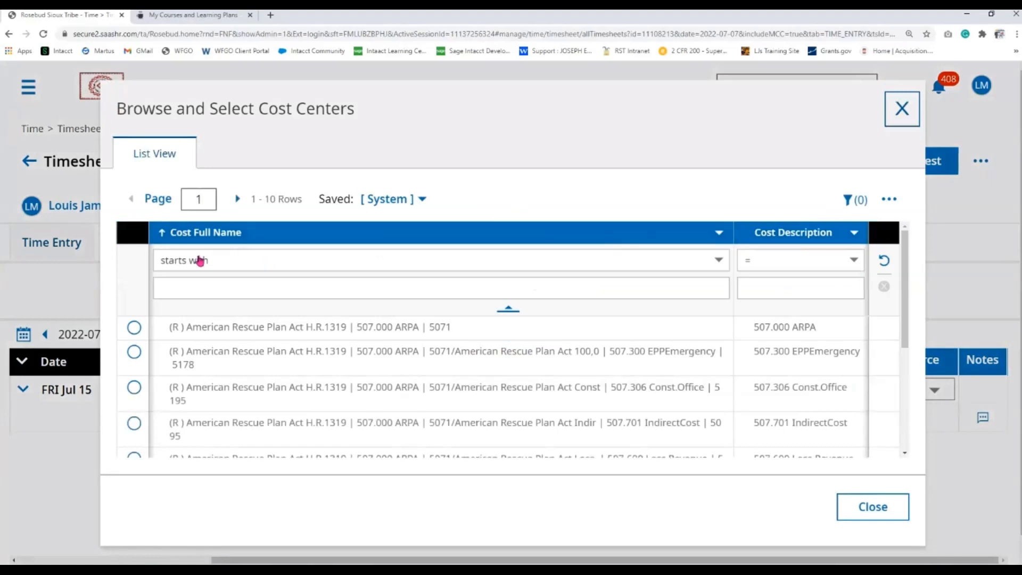
pyautogui.click(214, 266)
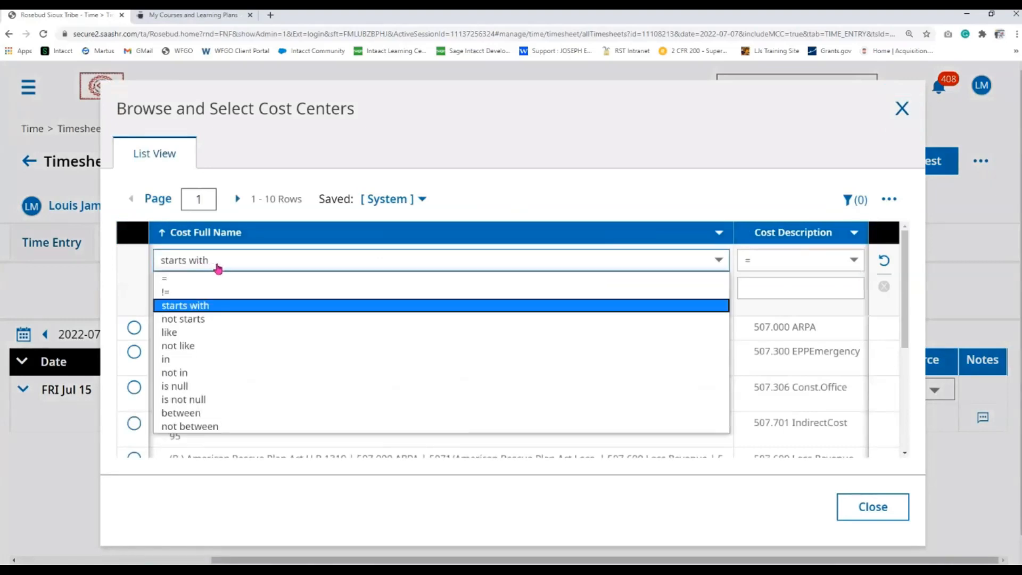
pyautogui.click(376, 304)
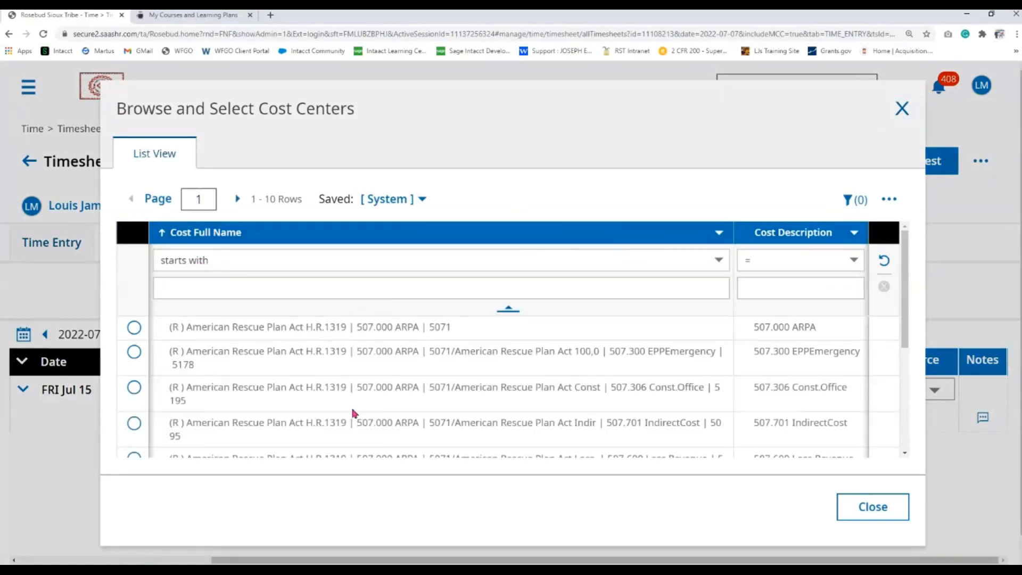
pyautogui.click(322, 255)
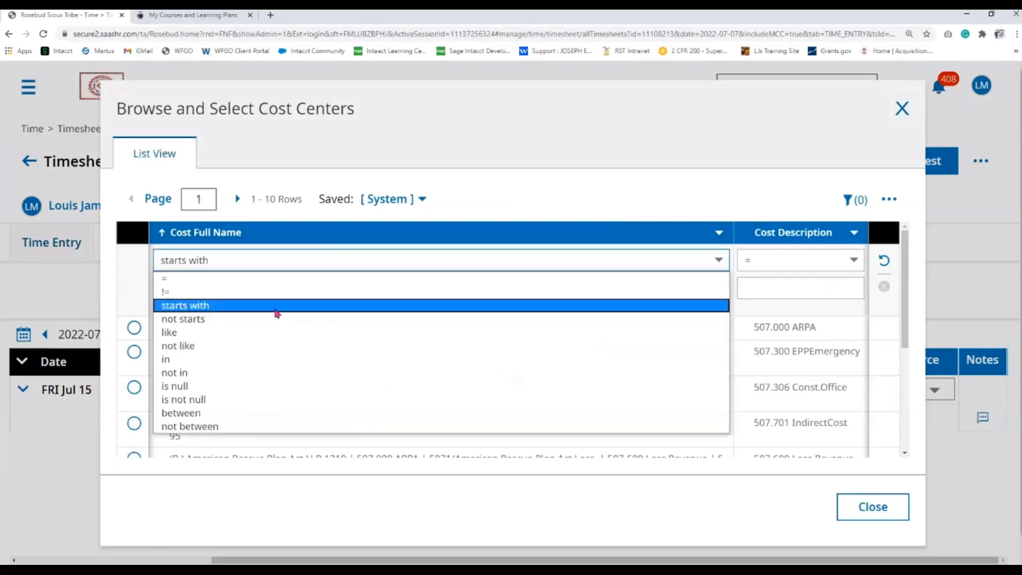
pyautogui.click(259, 334)
pyautogui.click(259, 290)
pyautogui.write('pe')
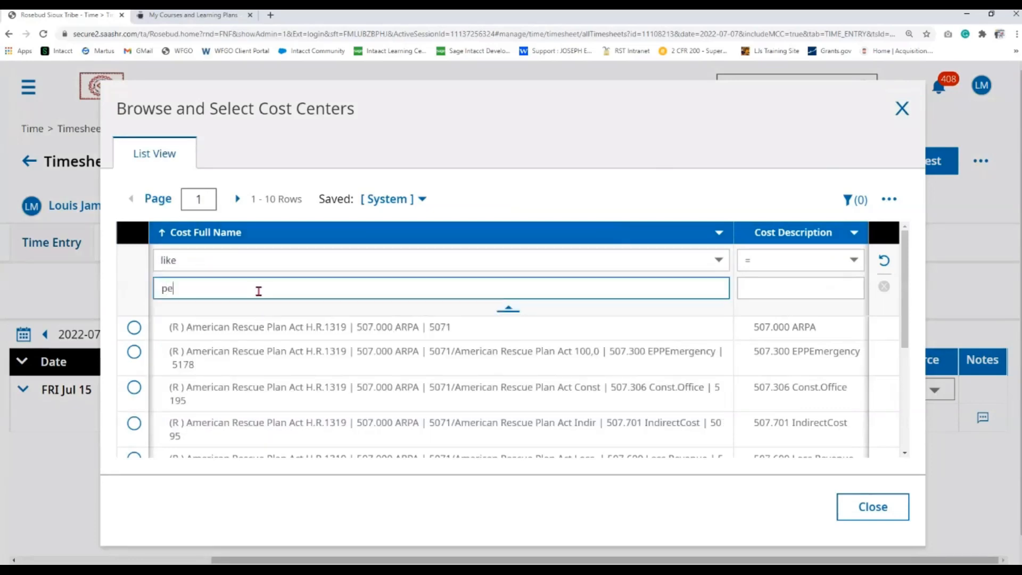
pyautogui.write('rsonnel')
pyautogui.press('Return')
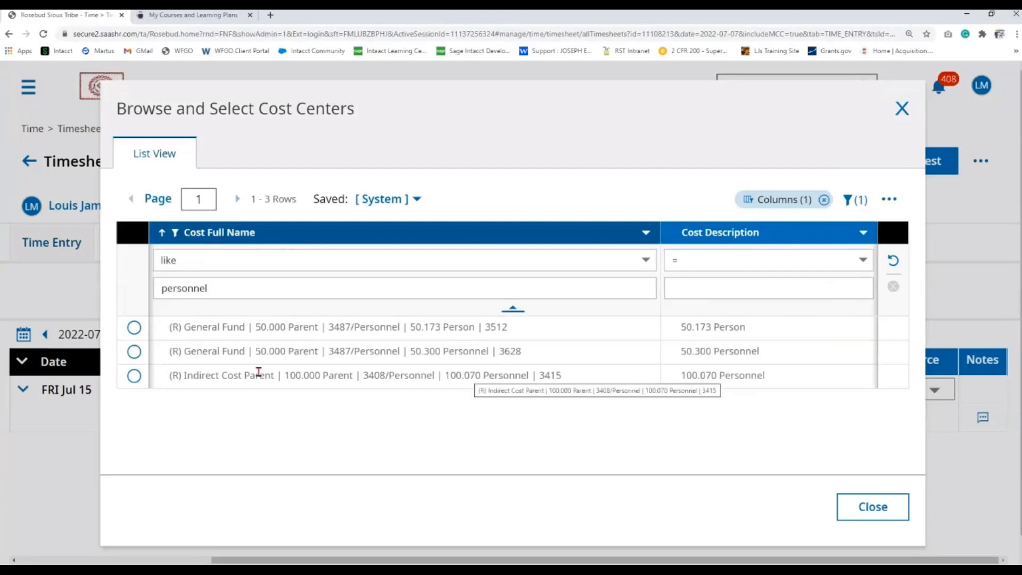
pyautogui.click(134, 376)
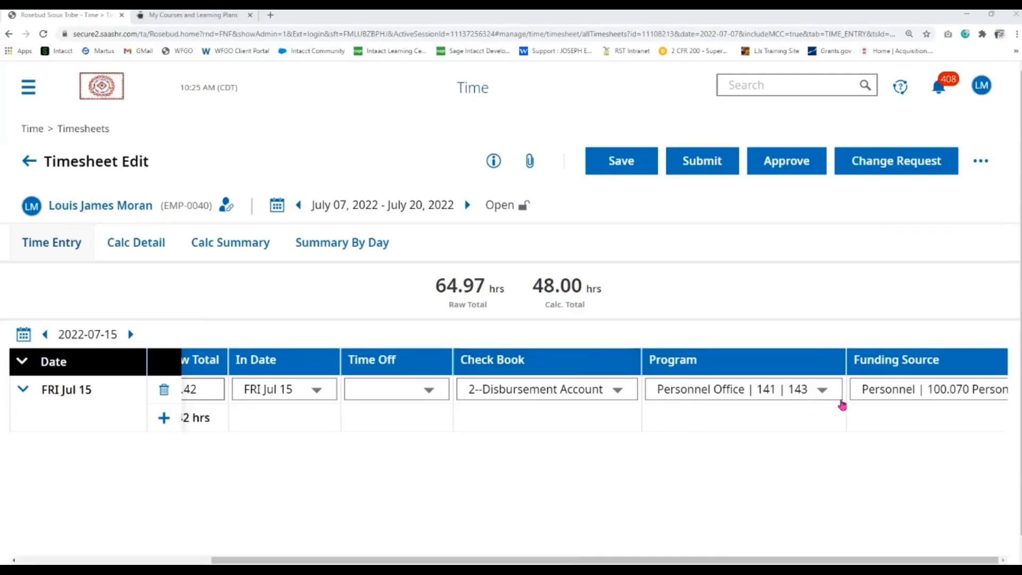
# - Look through the full list of programs available for the July 15 entry and close it without a selection
pyautogui.click(822, 389)
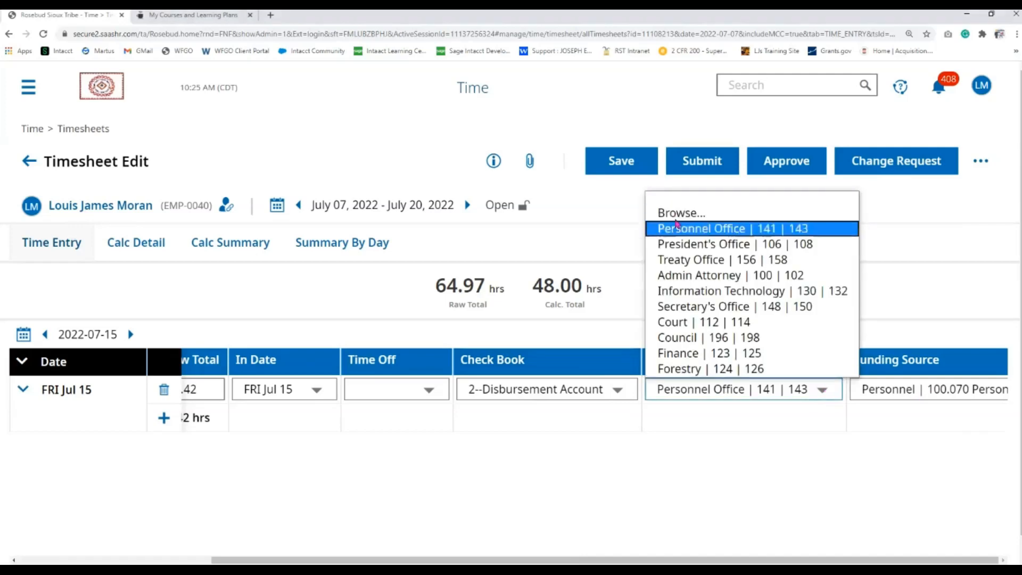
pyautogui.click(665, 214)
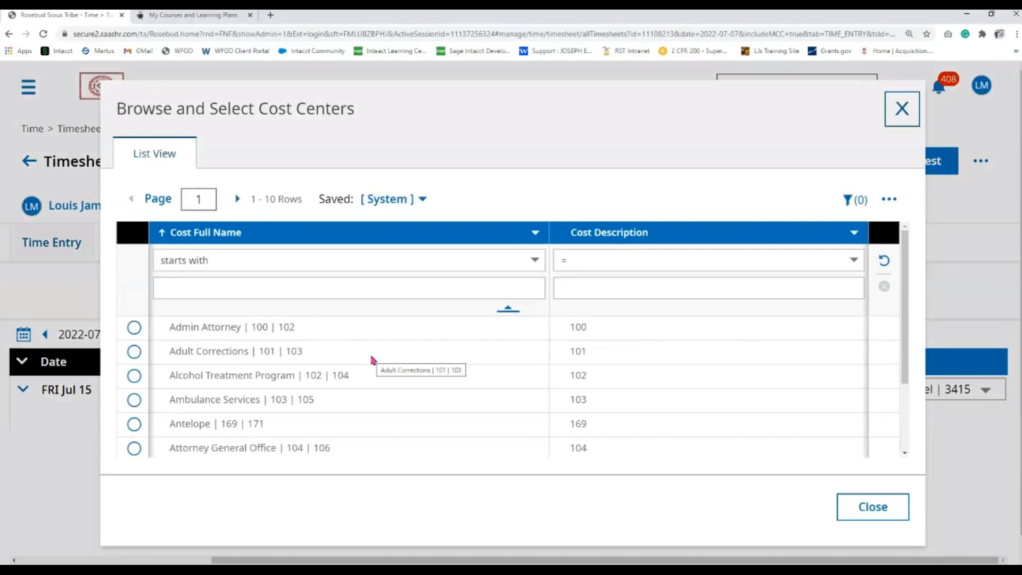
pyautogui.scroll(-2, 382, 342)
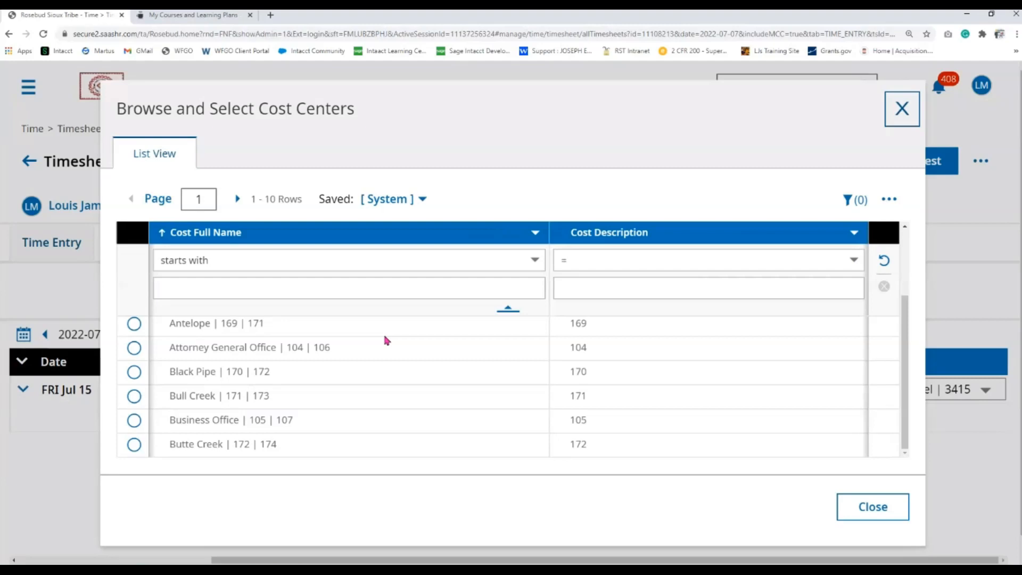
pyautogui.click(901, 110)
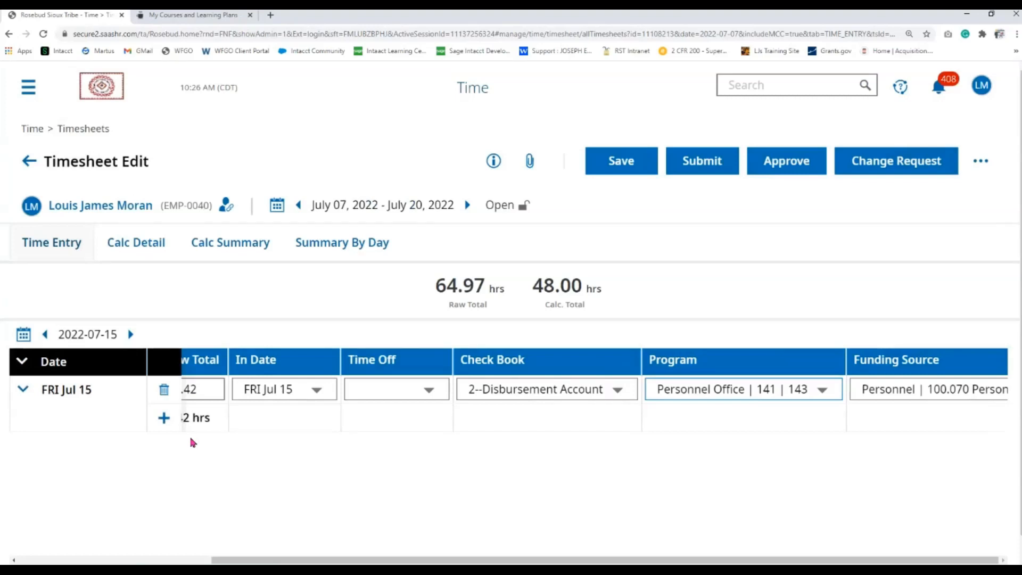
# - Split July 15 into two entries, ending the first at 10:00 am and adding a second from 10:00 am to 05:00 pm
pyautogui.moveTo(540, 560); pyautogui.dragTo(244, 528)
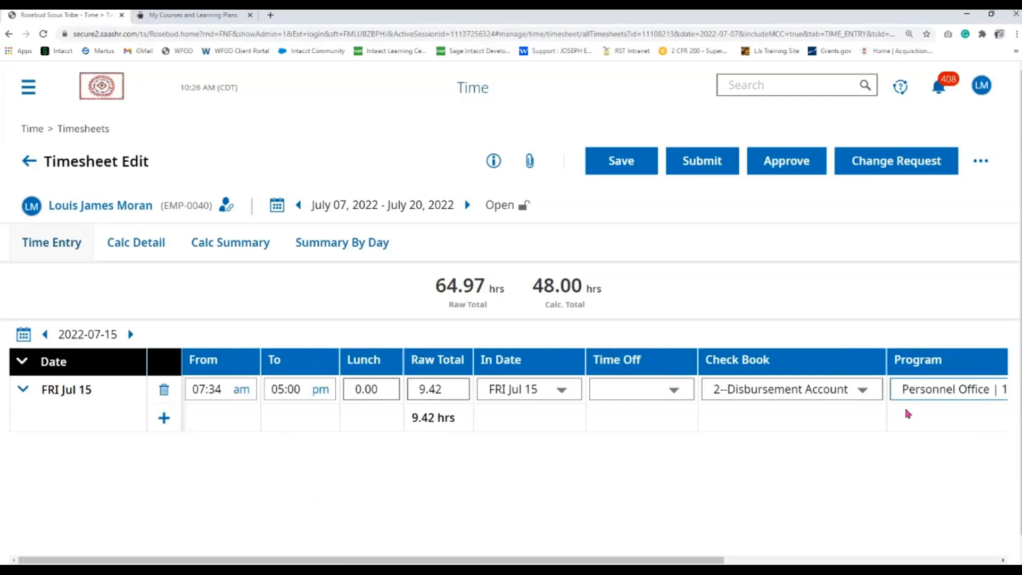
pyautogui.moveTo(701, 562); pyautogui.dragTo(556, 544)
pyautogui.click(164, 417)
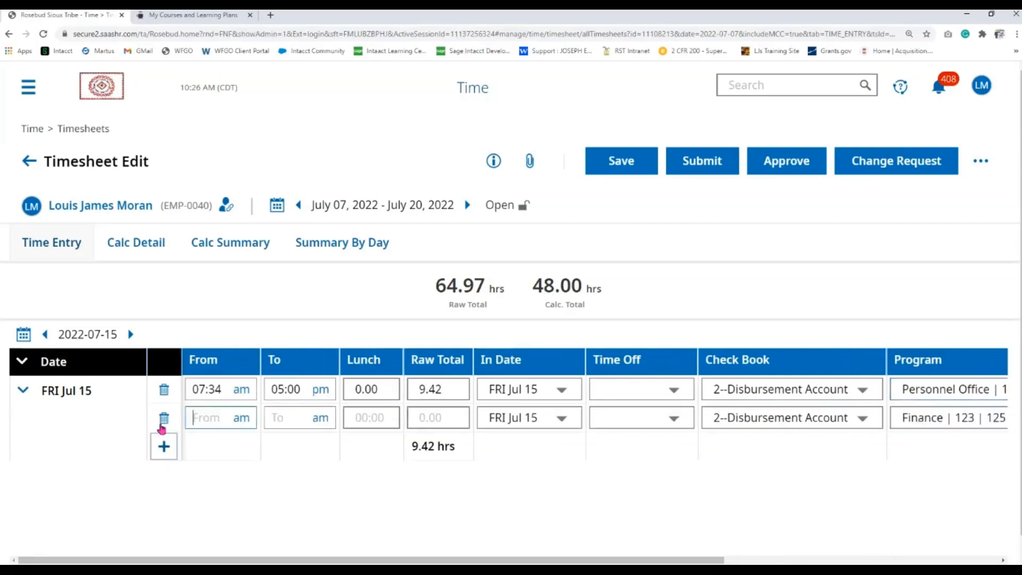
pyautogui.click(296, 392)
pyautogui.write('10')
pyautogui.click(226, 417)
pyautogui.write('10')
pyautogui.click(292, 420)
pyautogui.write('5')
pyautogui.click(317, 482)
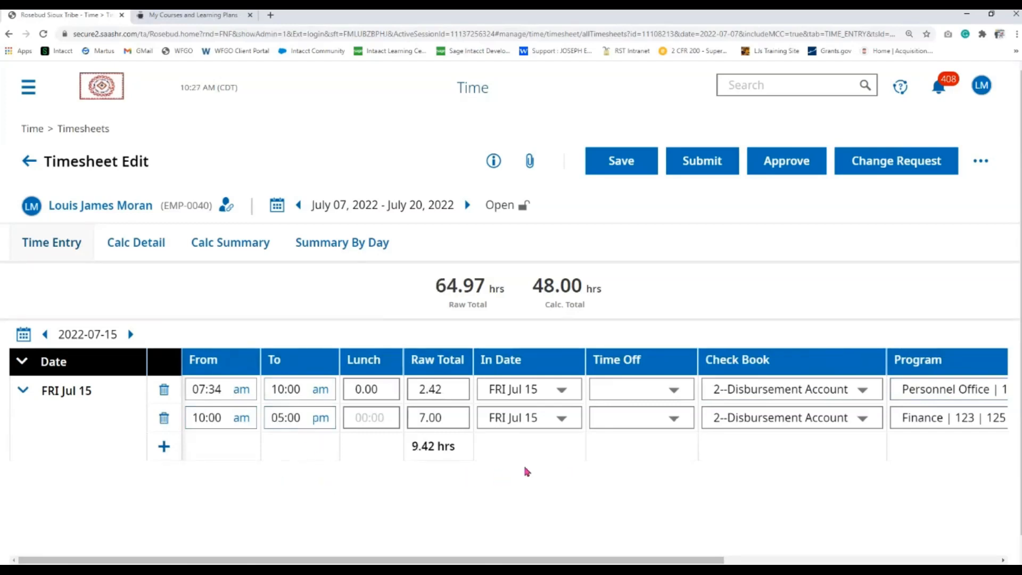
# - Set the second July 15 entry's check book to 3--General Account and its program to Personnel Office | 141 | 143
pyautogui.moveTo(684, 559); pyautogui.dragTo(942, 560)
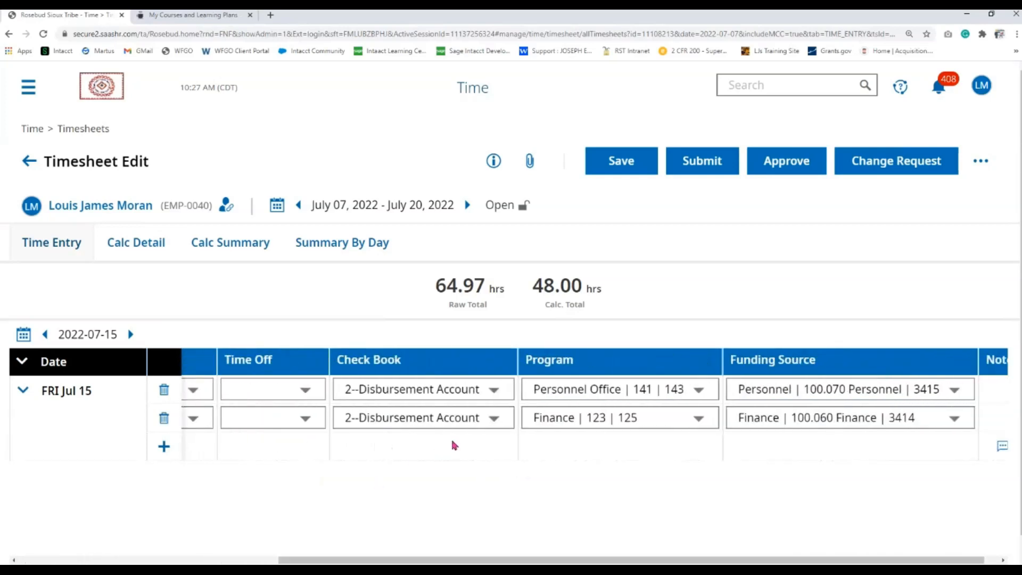
pyautogui.click(494, 418)
pyautogui.click(395, 467)
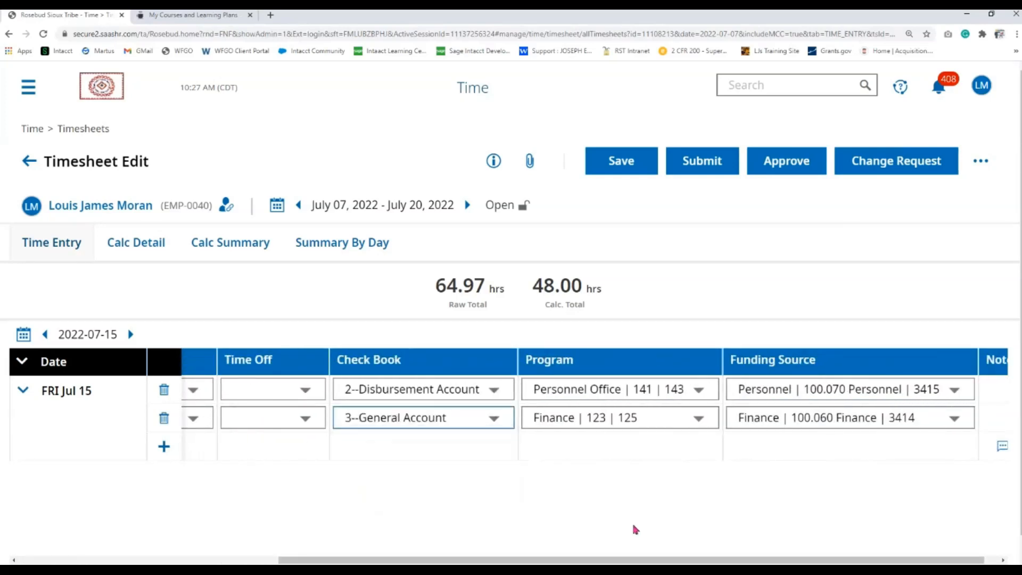
pyautogui.click(700, 419)
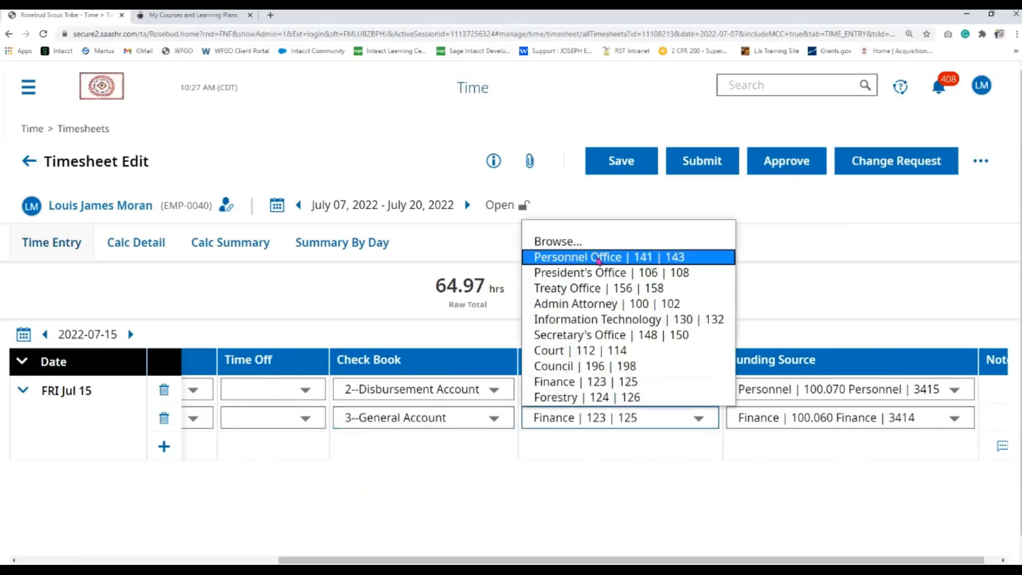
pyautogui.click(638, 257)
# - Set the second July 15 entry's funding source to Personnel | 50.300 Personnel | 3628, filtering the full list for names like "personnel"
pyautogui.click(954, 419)
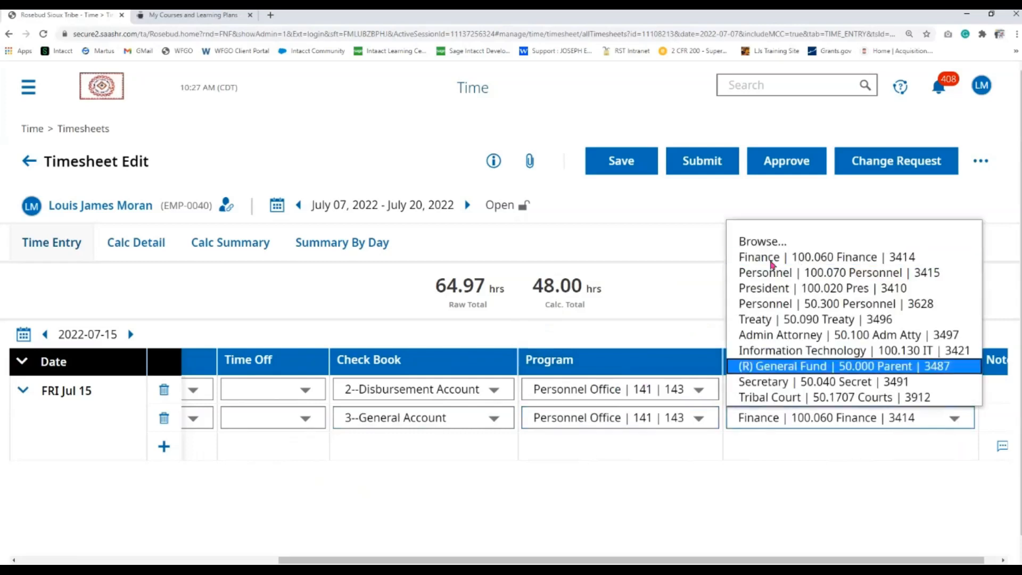
pyautogui.click(759, 243)
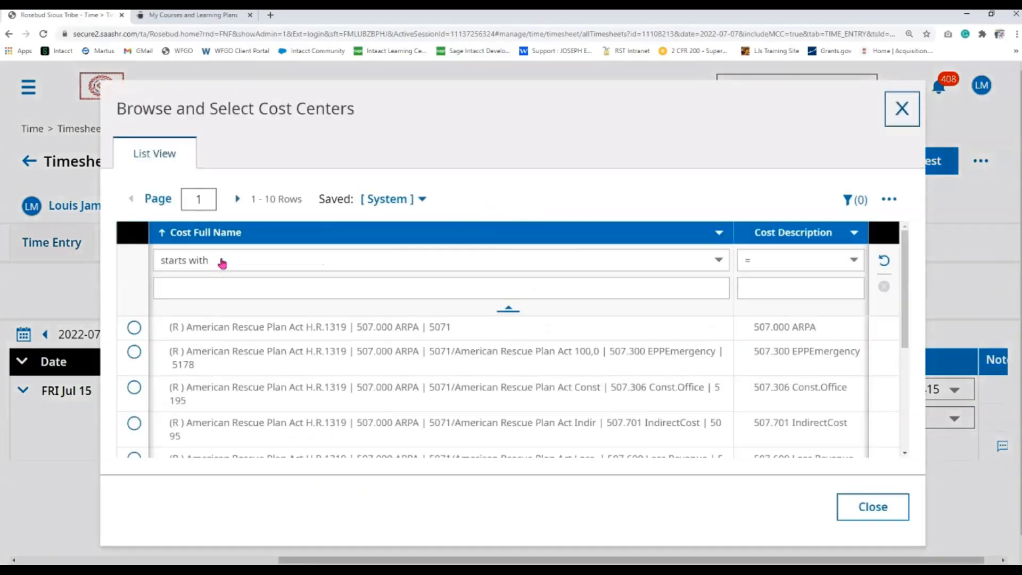
pyautogui.click(223, 261)
pyautogui.click(218, 332)
pyautogui.click(226, 282)
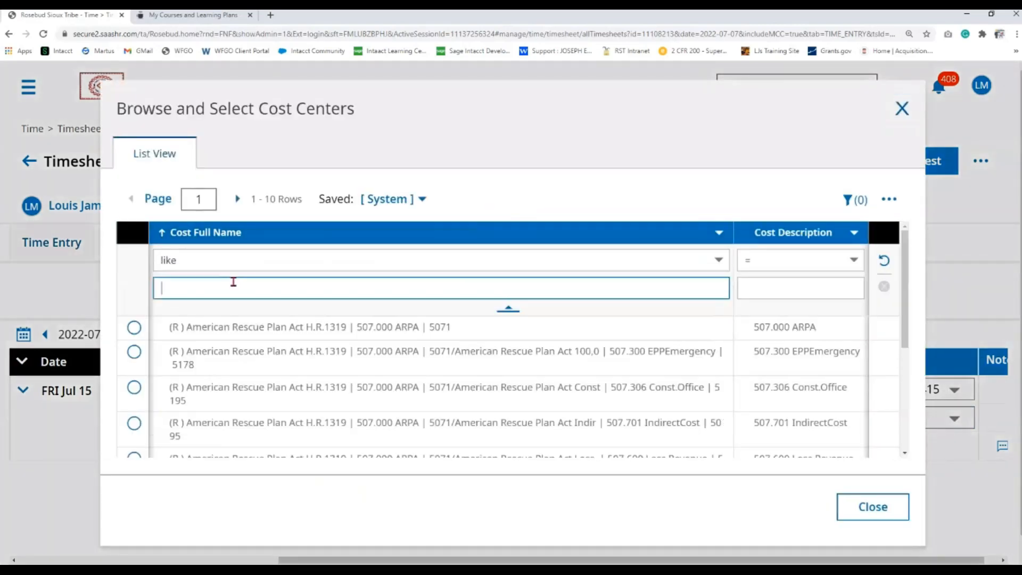
pyautogui.write('personnel')
pyautogui.press('Return')
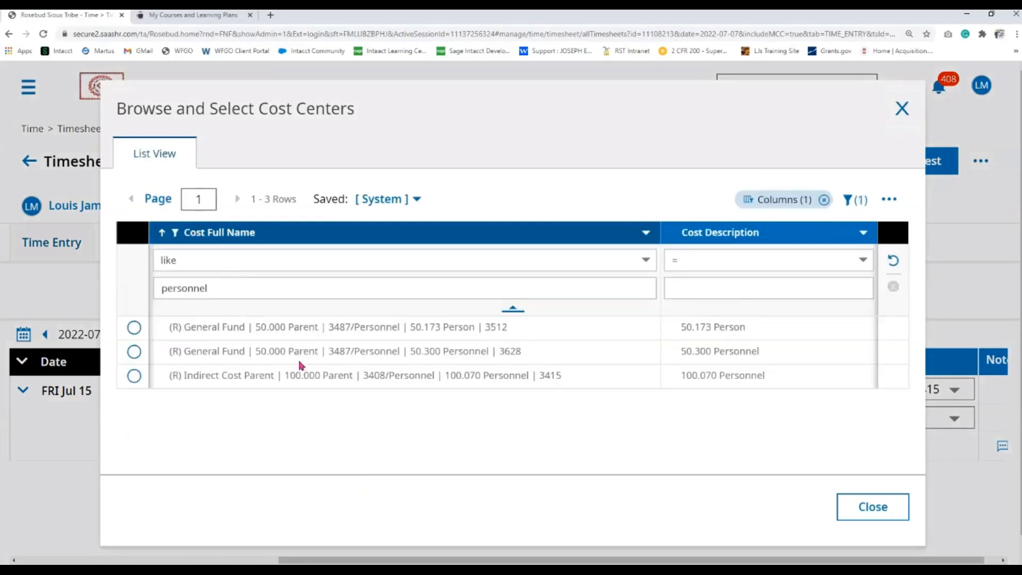
pyautogui.moveTo(203, 352); pyautogui.dragTo(375, 366)
pyautogui.click(136, 354)
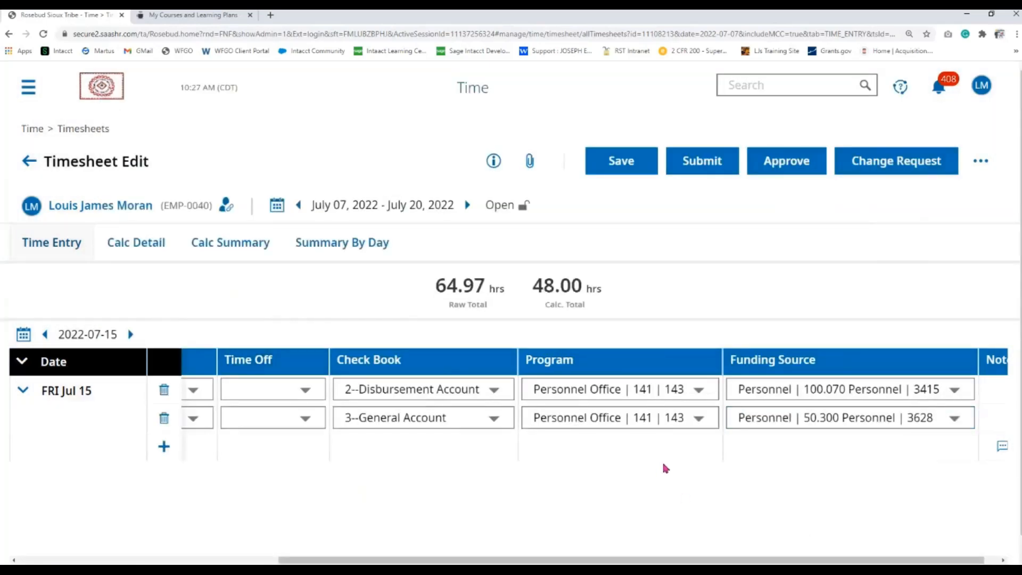
# - Advance the timesheet's day view from July 15 to July 20, 2022
pyautogui.moveTo(714, 560); pyautogui.dragTo(378, 543)
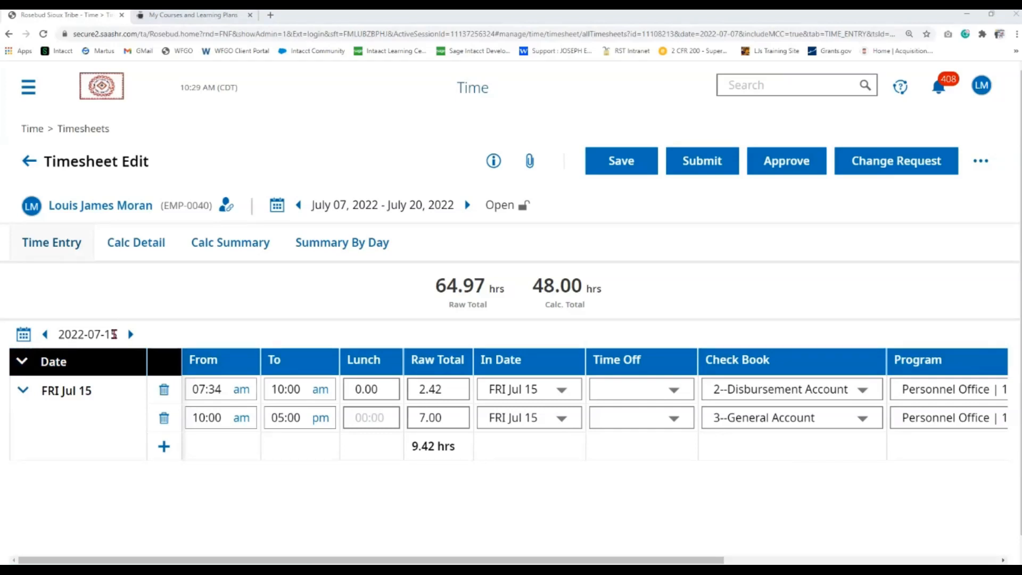
pyautogui.click(131, 335)
pyautogui.click(132, 338)
pyautogui.click(131, 336)
pyautogui.click(131, 337)
pyautogui.click(131, 336)
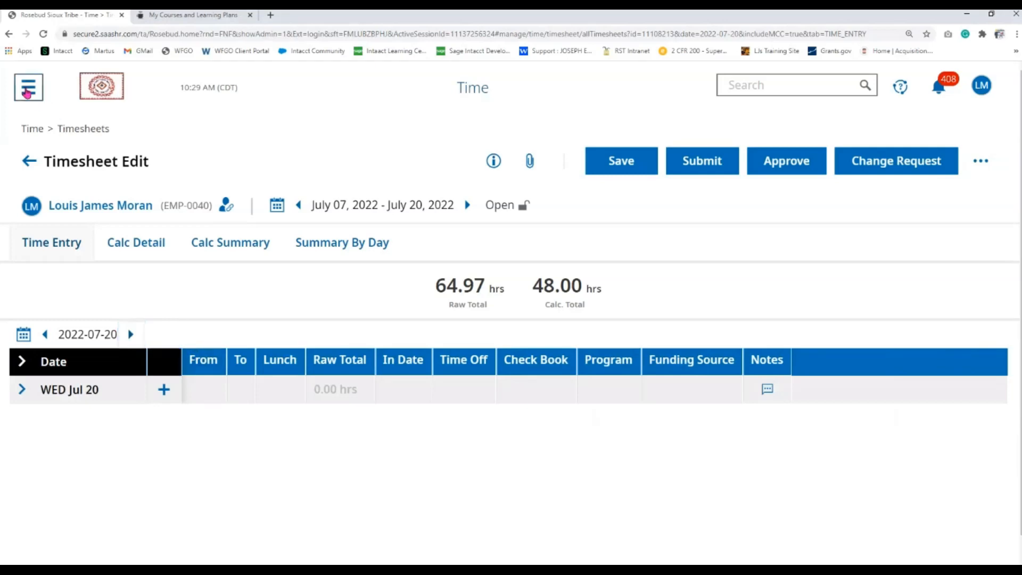
# - Open the Mass Edit Time Entries - Edit page from the administrative settings
pyautogui.click(28, 87)
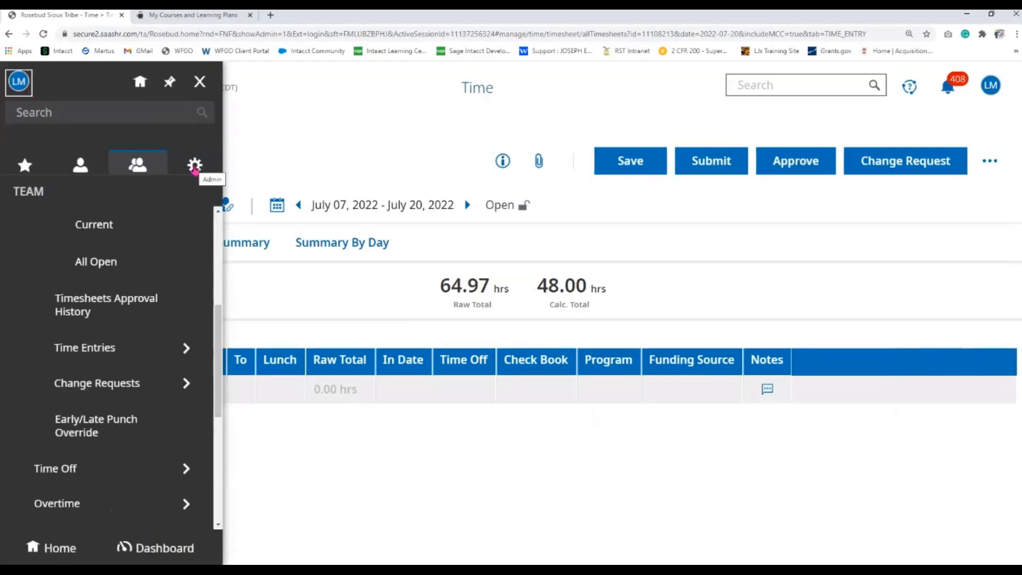
pyautogui.click(195, 165)
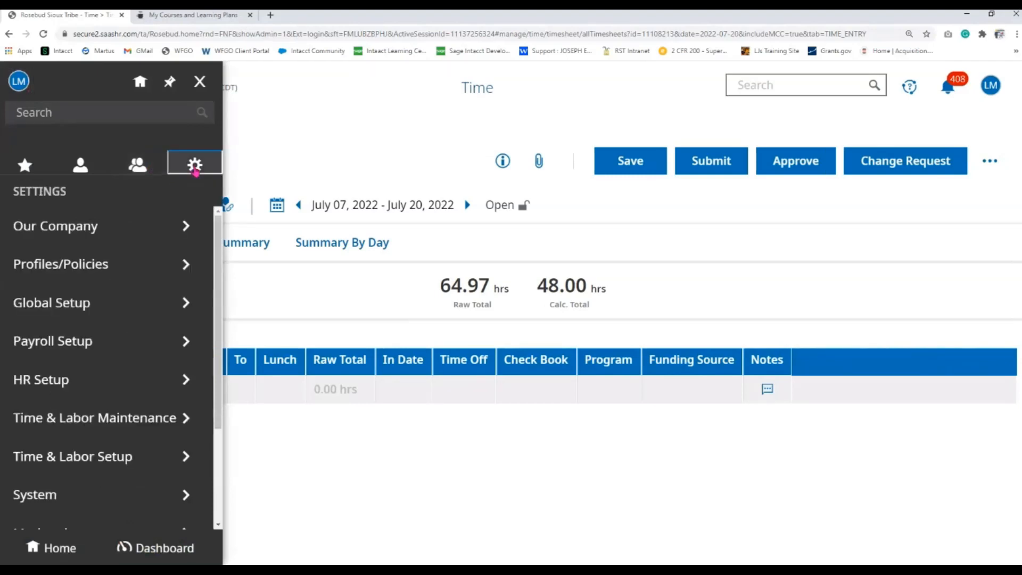
pyautogui.scroll(-3, 141, 260)
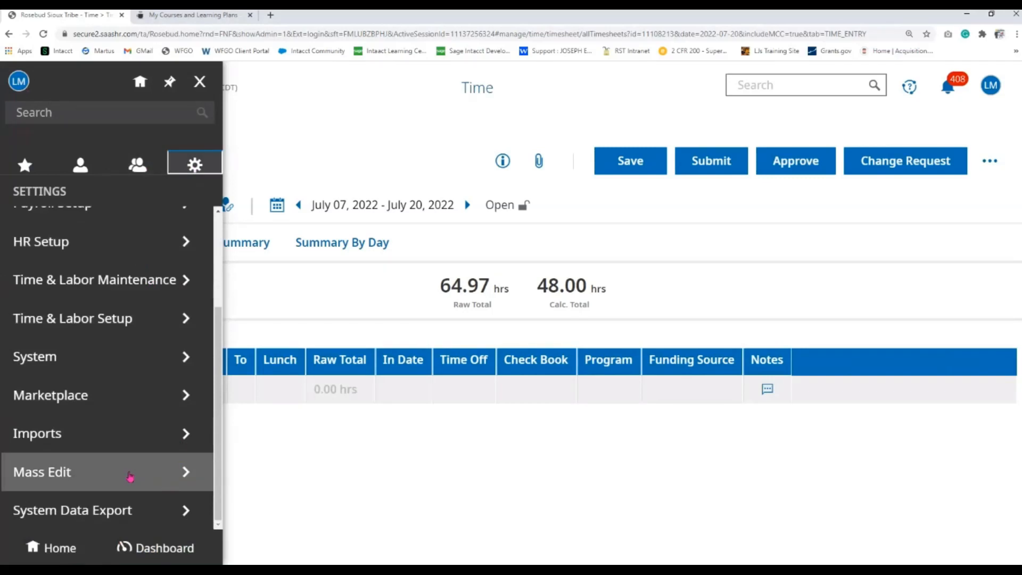
pyautogui.click(130, 473)
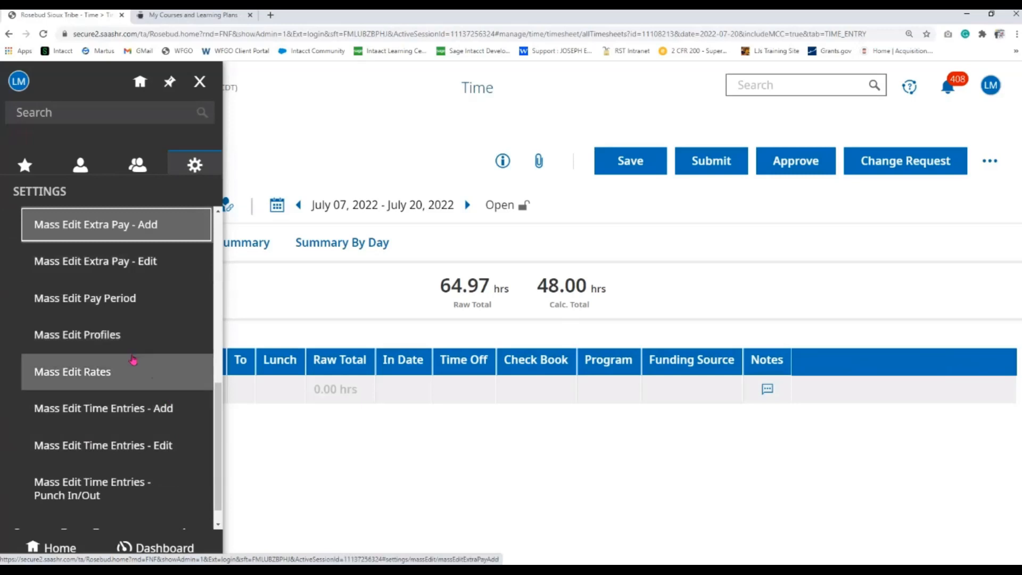
pyautogui.scroll(-1, 134, 372)
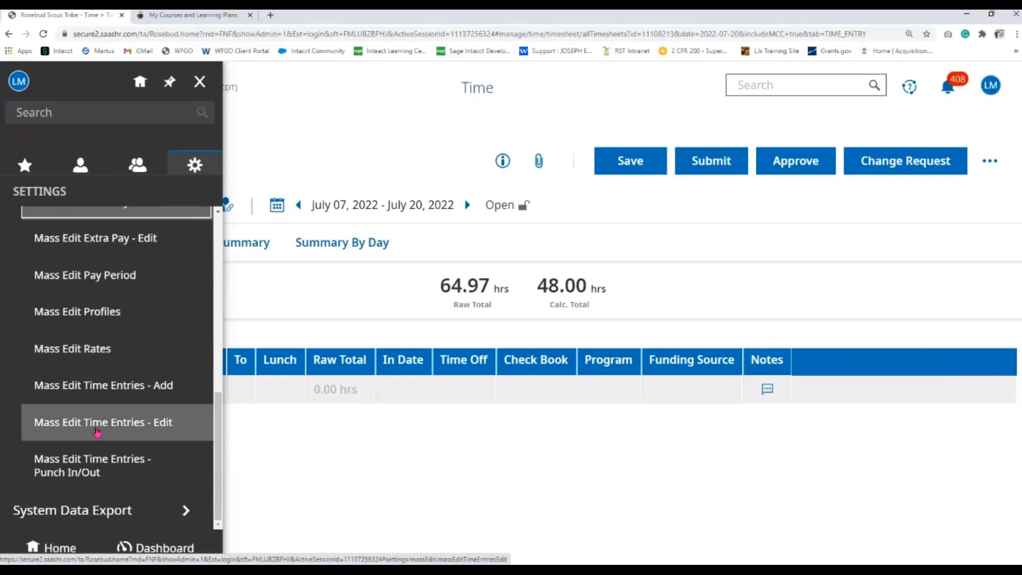
pyautogui.click(97, 428)
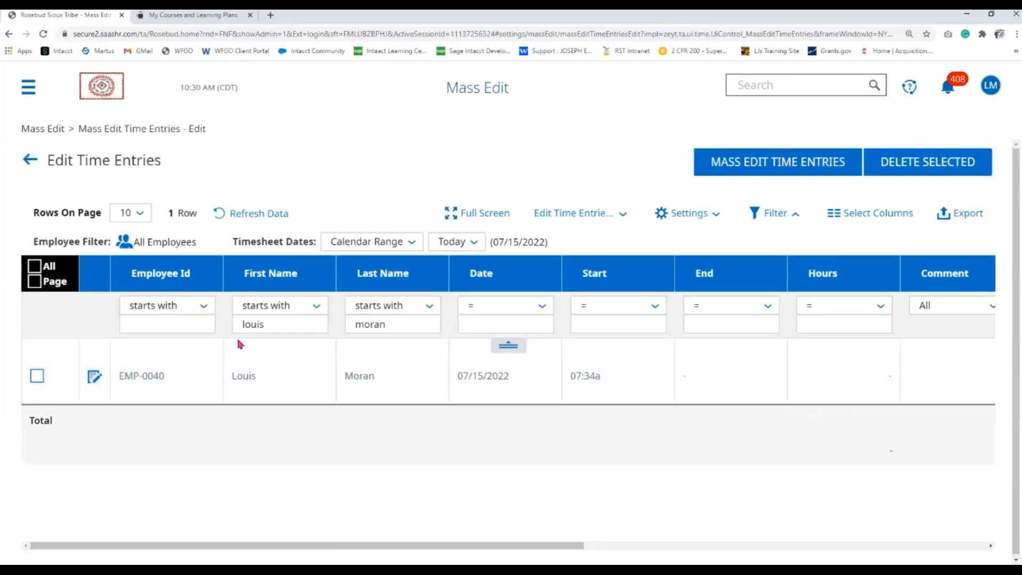
pyautogui.moveTo(55, 162); pyautogui.dragTo(151, 132)
pyautogui.moveTo(227, 138); pyautogui.dragTo(267, 168)
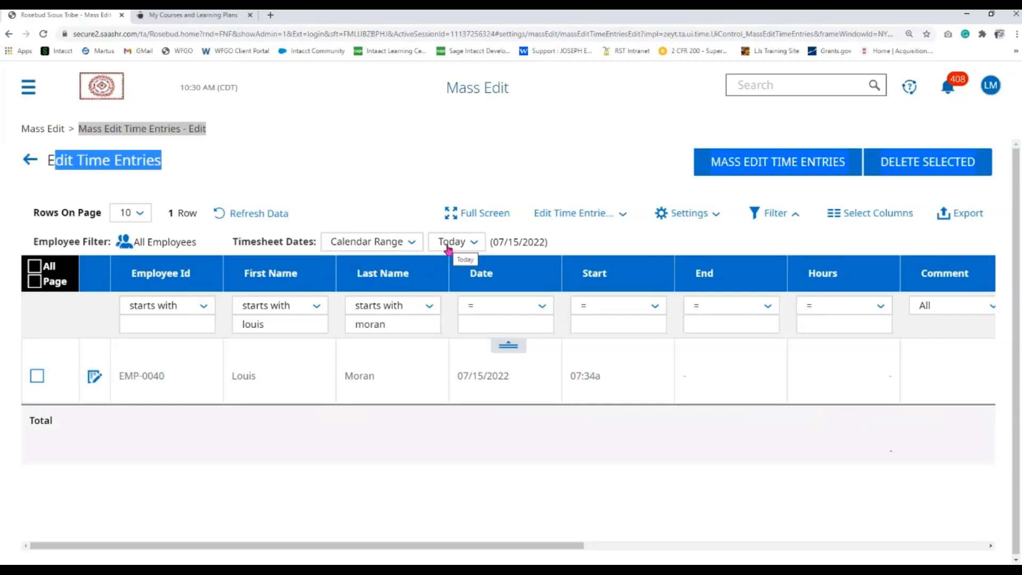
# - List the time entries for the current Pay Period and review their punches, check books, programs and funding sources
pyautogui.click(384, 251)
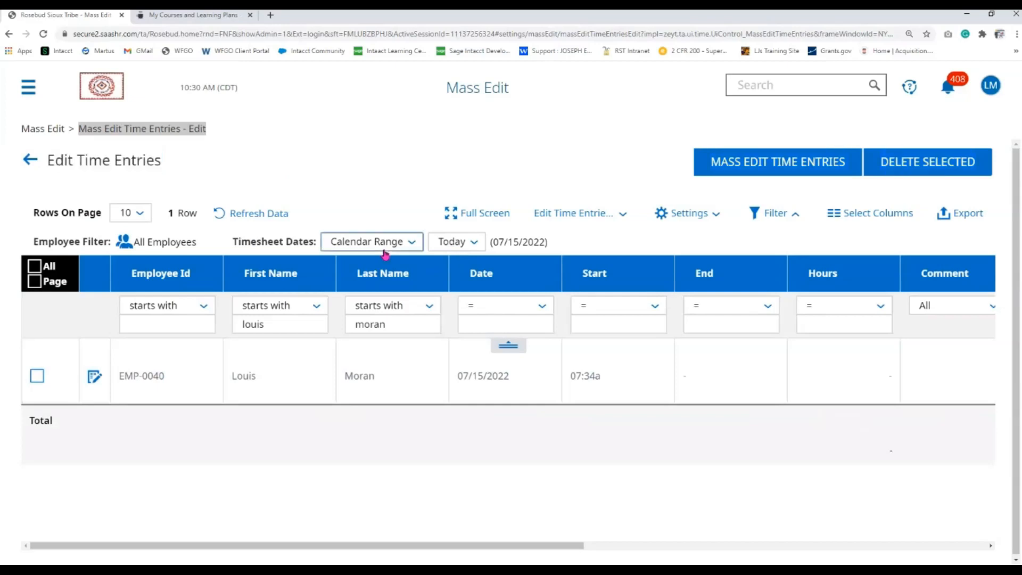
pyautogui.click(388, 313)
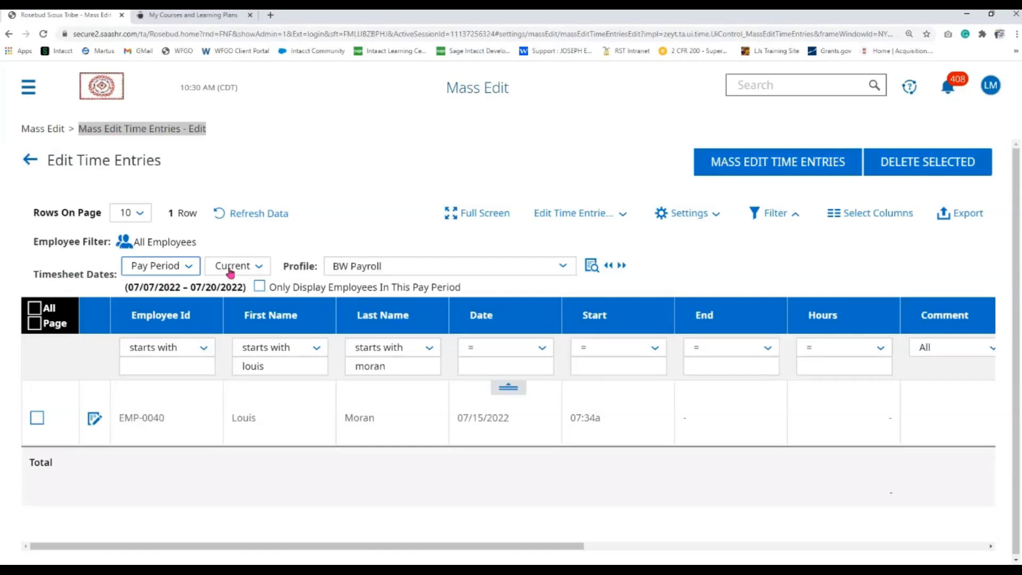
pyautogui.click(238, 215)
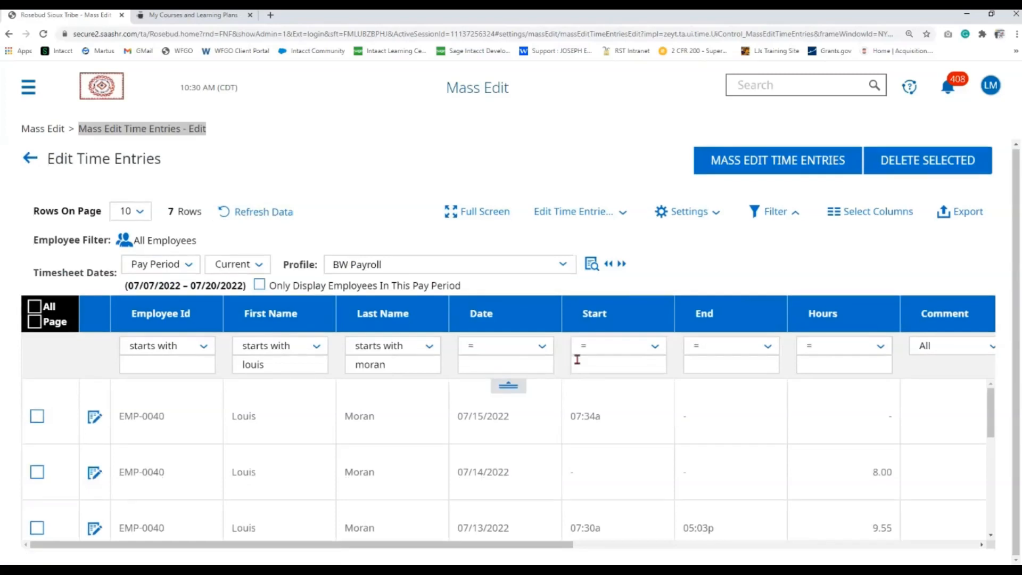
pyautogui.scroll(-5, 672, 426)
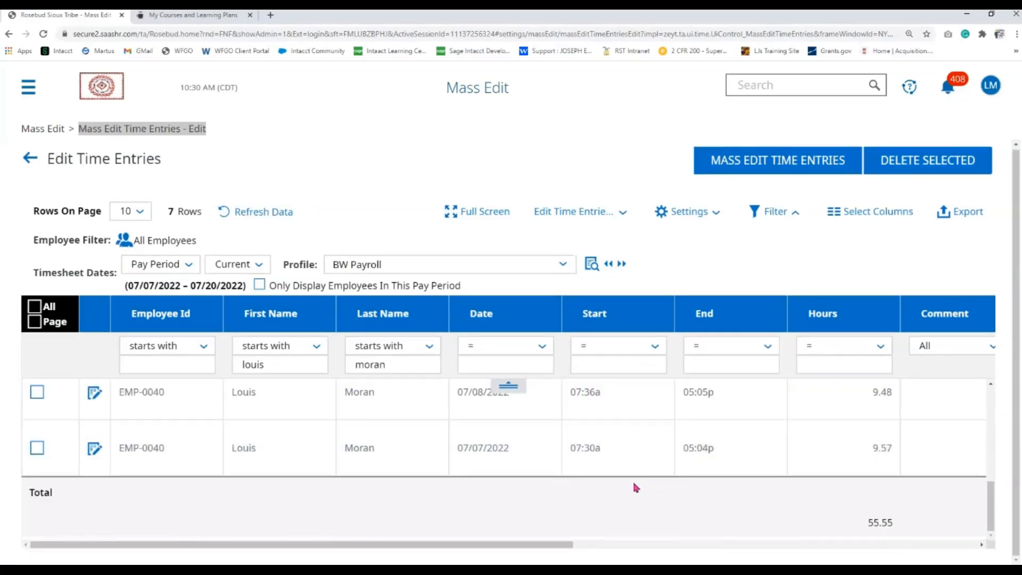
pyautogui.scroll(2, 632, 480)
pyautogui.scroll(3, 631, 476)
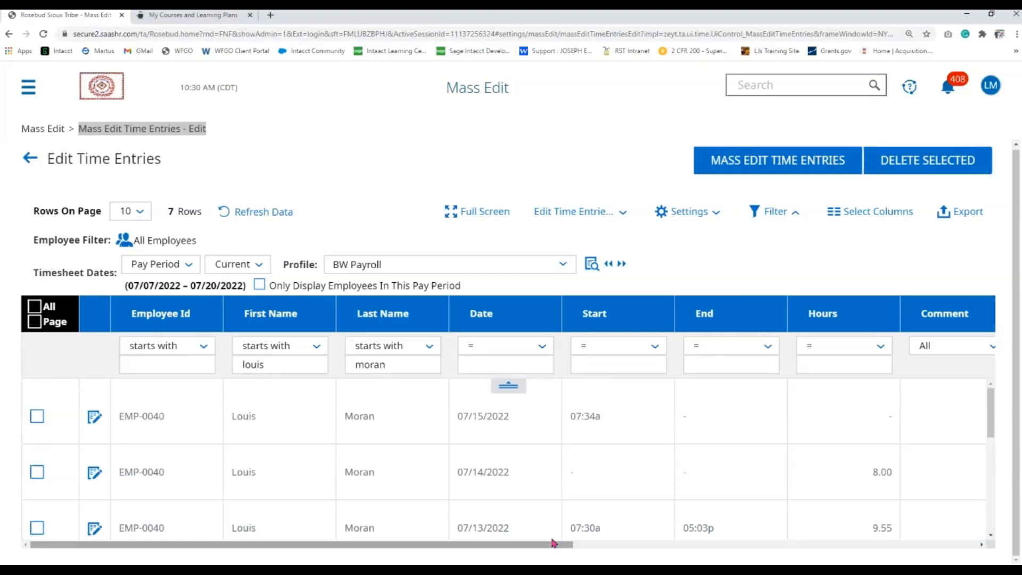
pyautogui.moveTo(570, 544); pyautogui.dragTo(920, 562)
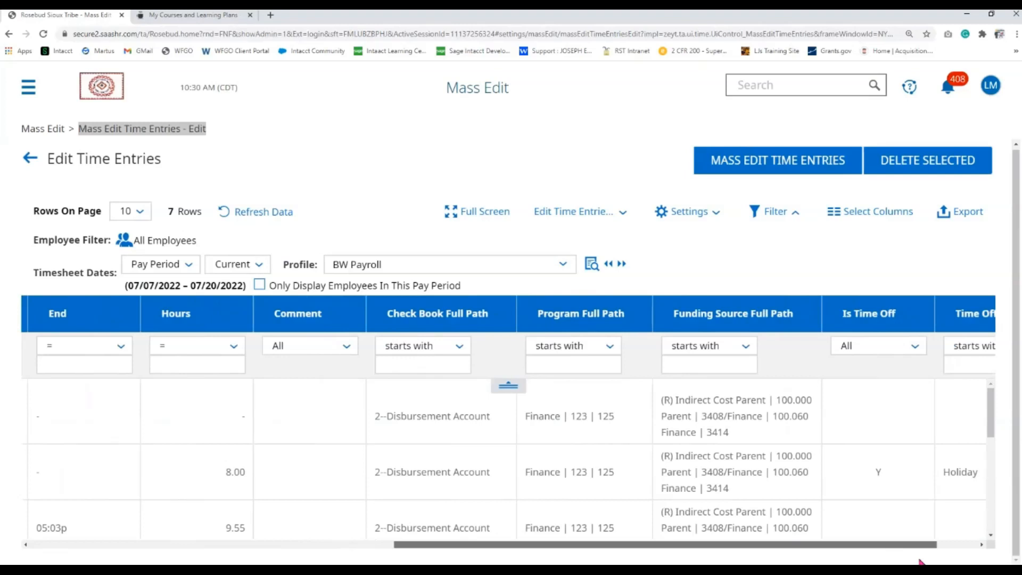
pyautogui.moveTo(920, 561); pyautogui.dragTo(919, 562)
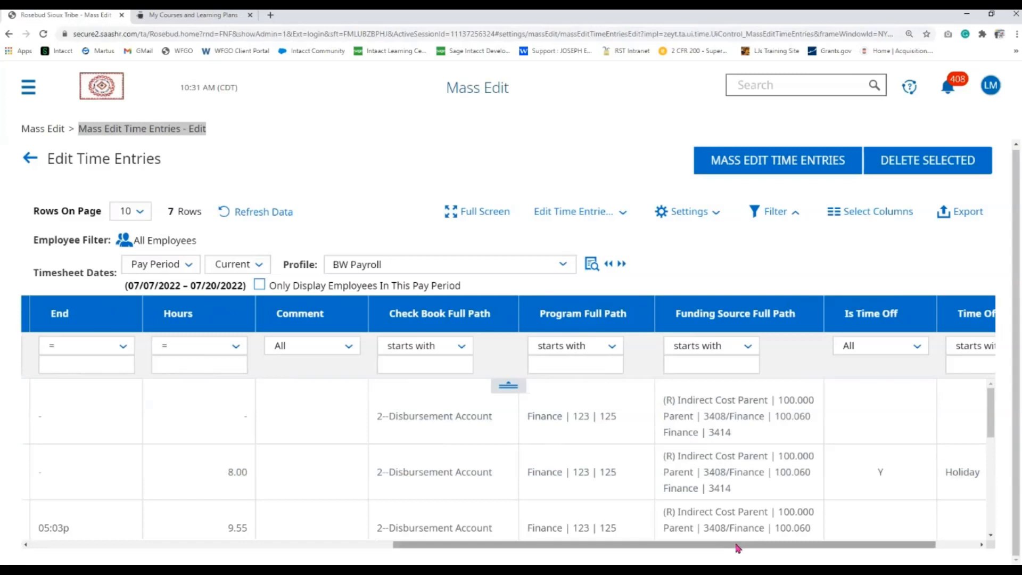
pyautogui.moveTo(737, 547); pyautogui.dragTo(373, 549)
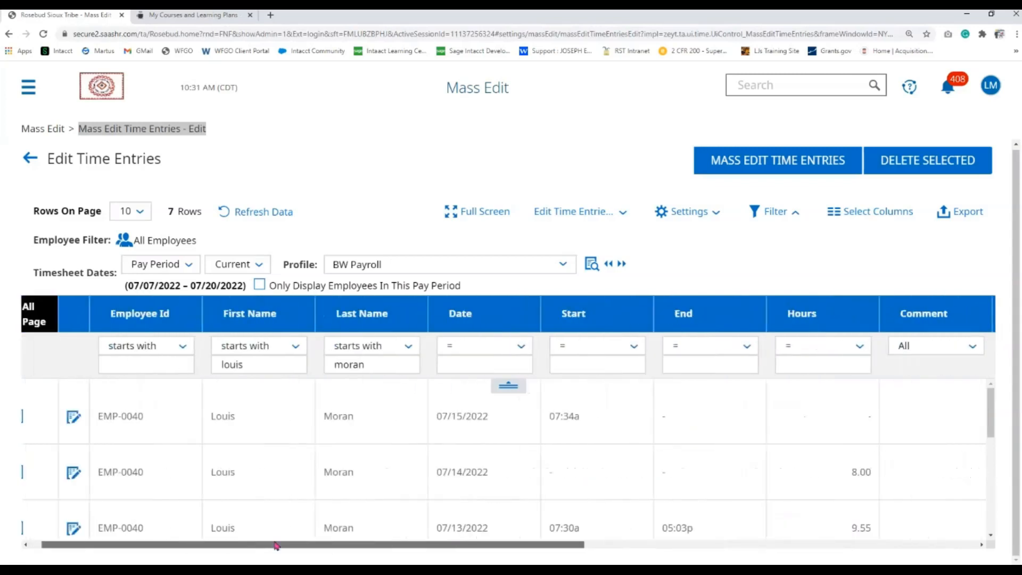
# - Select all listed time entries, including every row on the page, and open them for mass editing
pyautogui.click(34, 306)
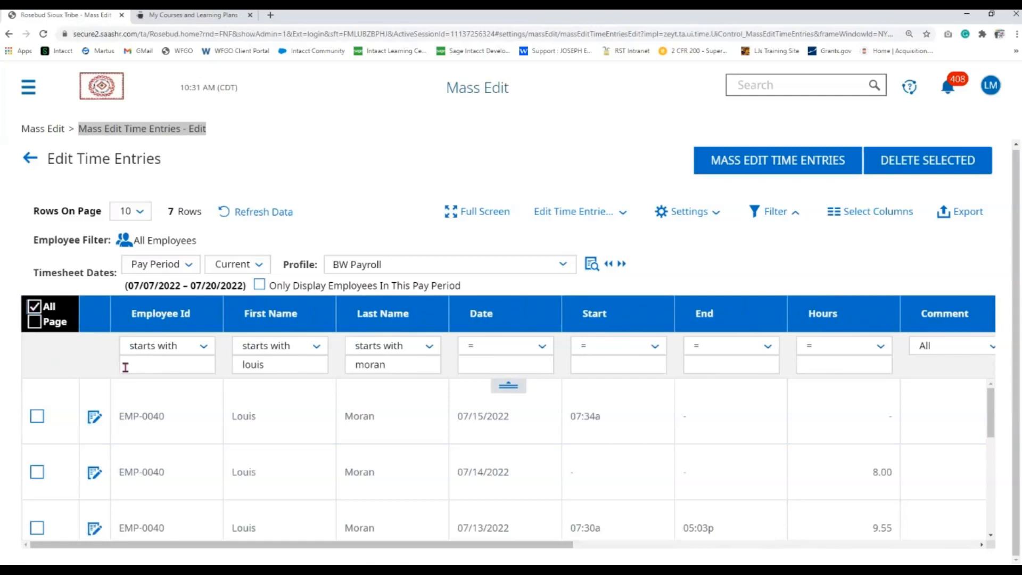
pyautogui.click(34, 321)
pyautogui.scroll(-6, 282, 442)
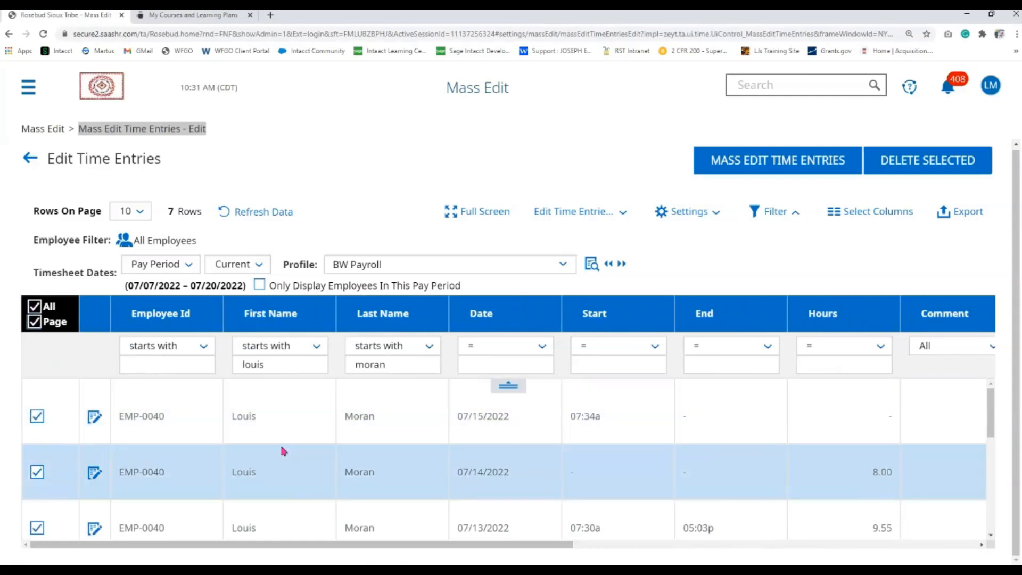
pyautogui.scroll(5, 291, 447)
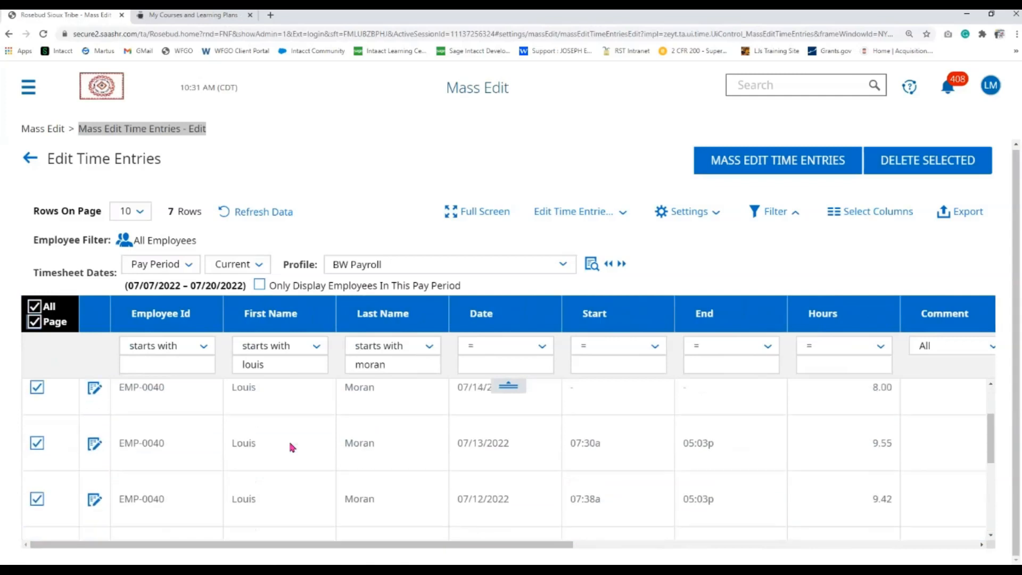
pyautogui.click(773, 164)
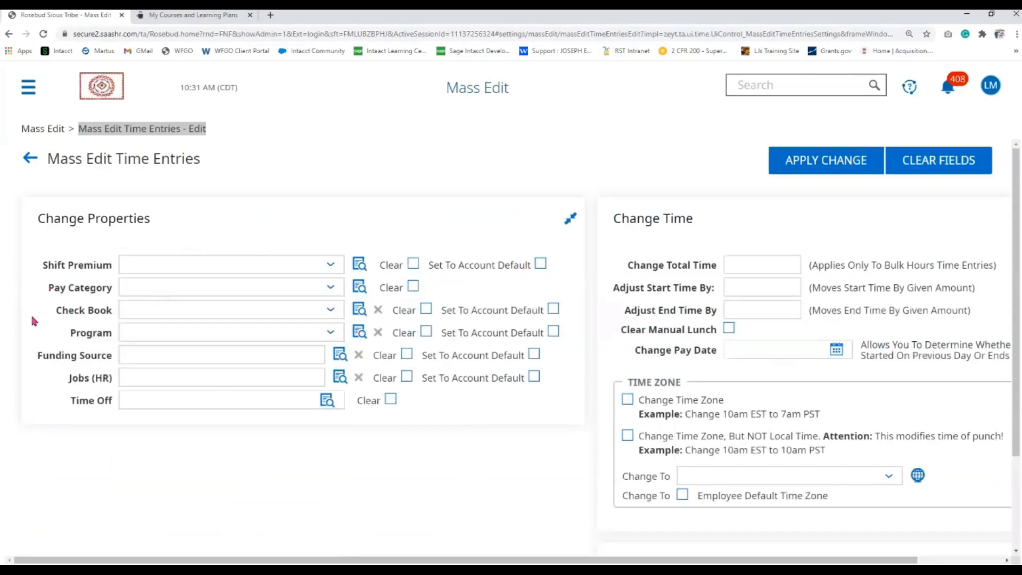
# - Set the mass edit's program to Personnel Office | 141 | 143 from the full program list
pyautogui.click(330, 336)
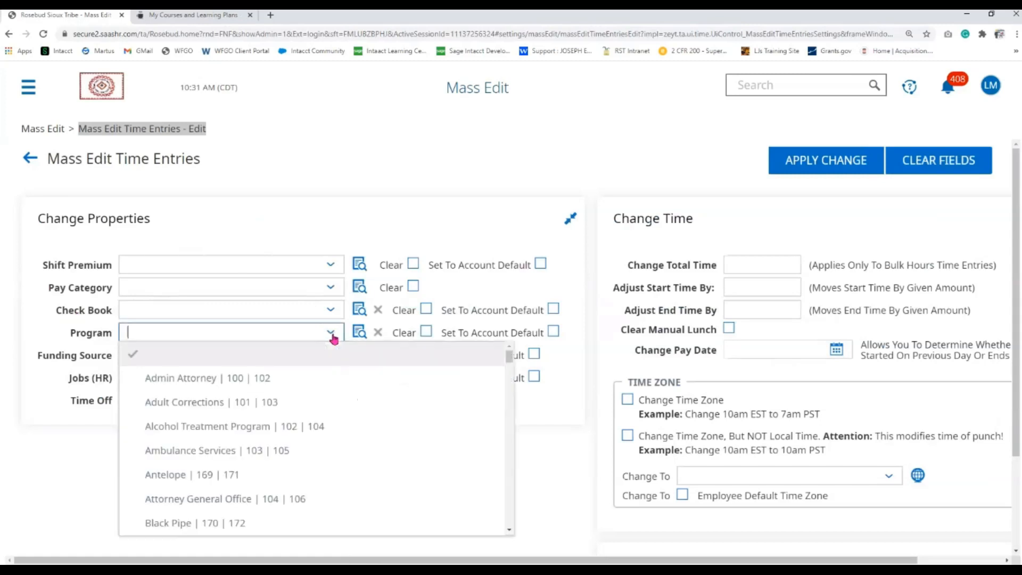
pyautogui.click(359, 332)
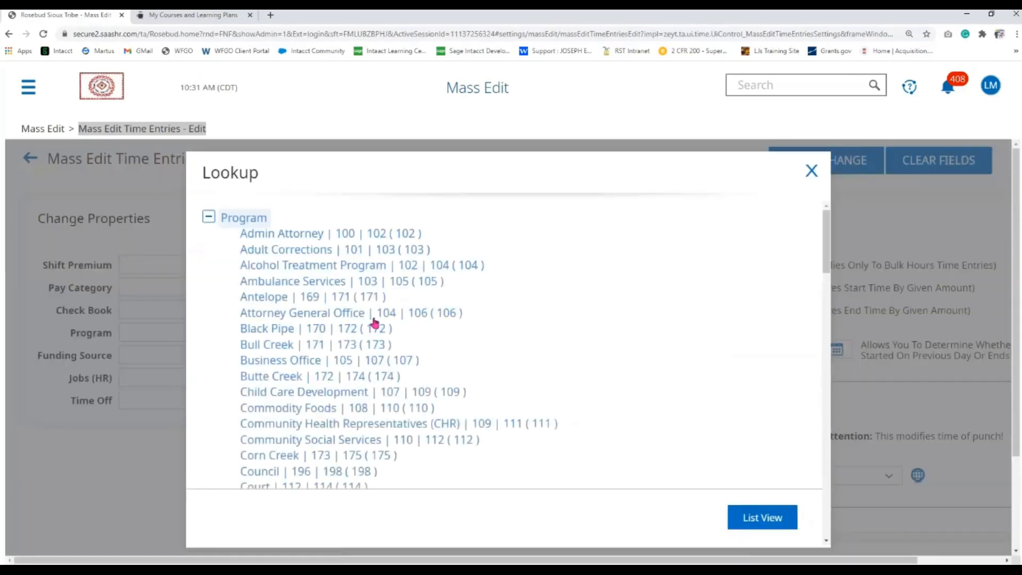
pyautogui.scroll(-3, 374, 322)
pyautogui.scroll(-9, 375, 322)
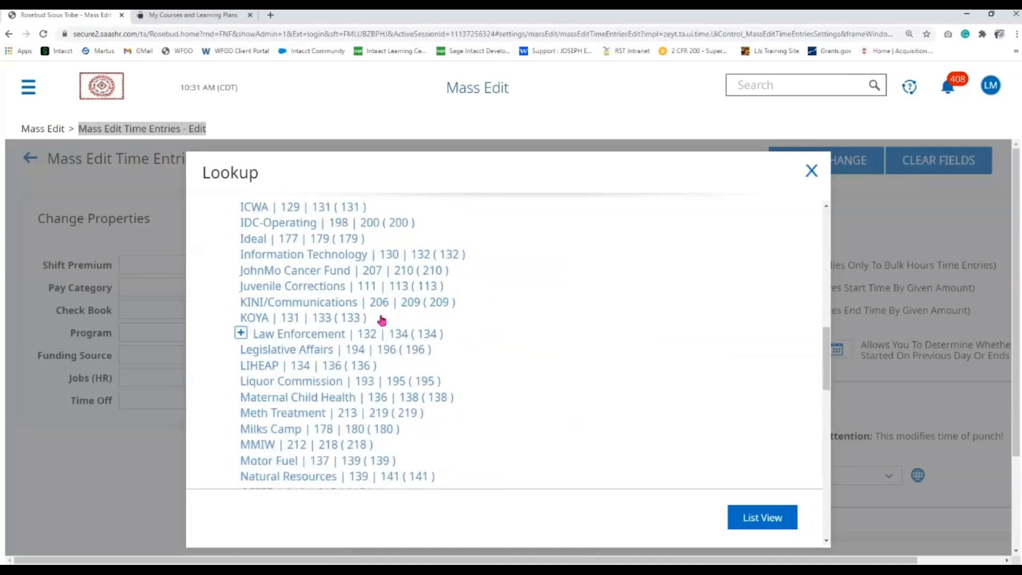
pyautogui.scroll(-5, 383, 322)
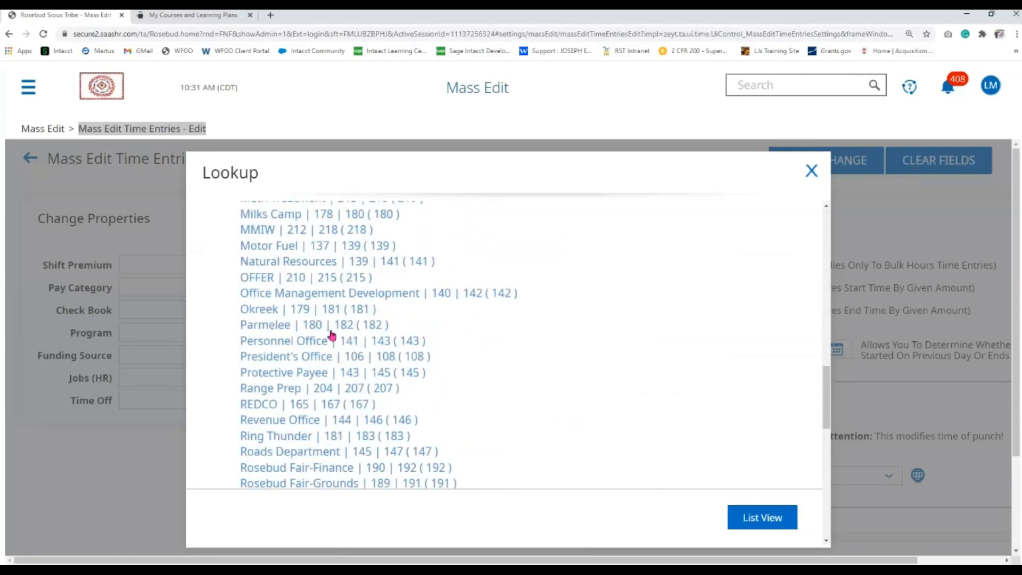
pyautogui.click(321, 344)
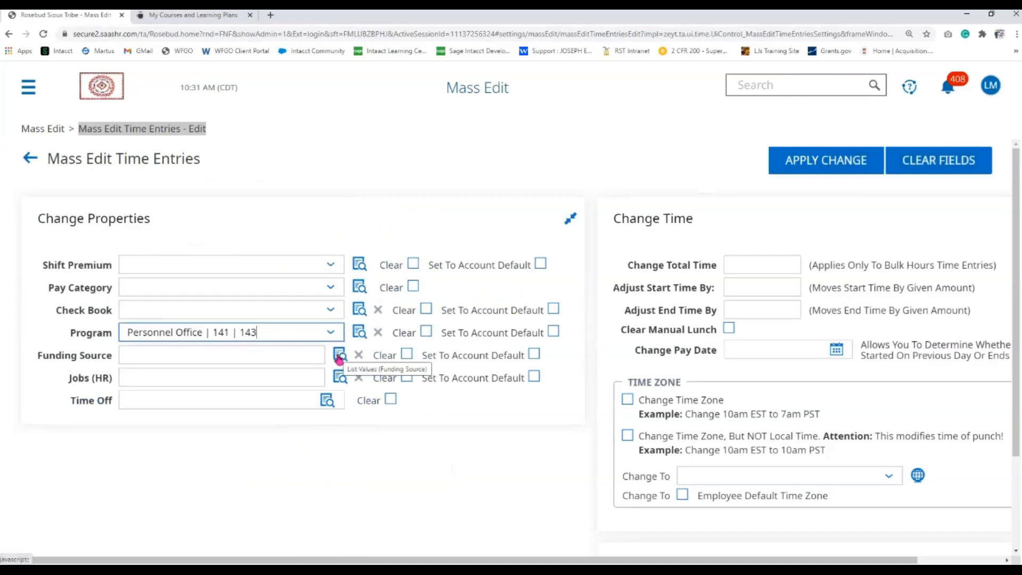
# - Set the mass edit's funding source to Indirect Cost Parent's Personnel | 100.070 Personnel | 3415, filtering for names like "personnel"
pyautogui.click(339, 355)
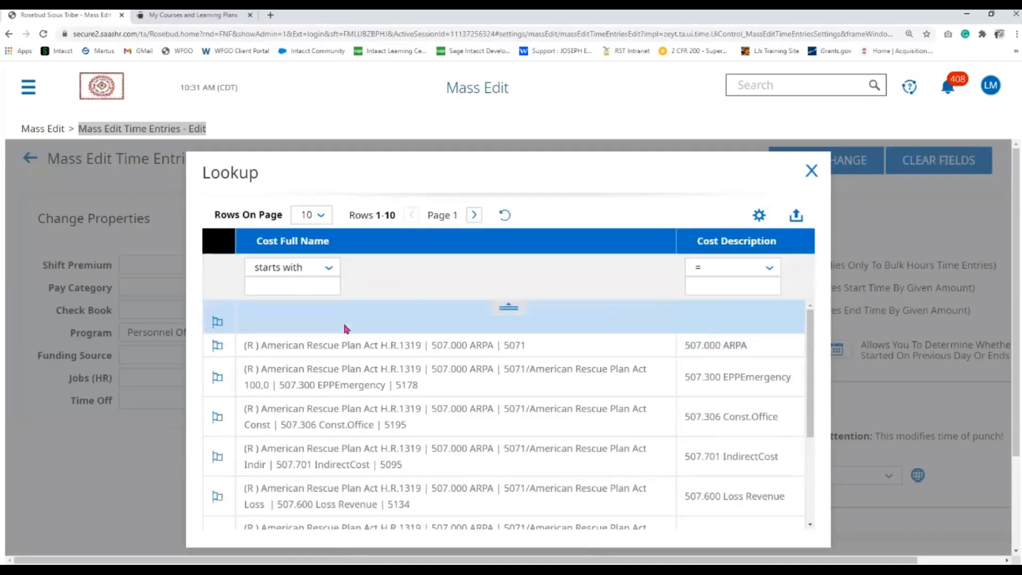
pyautogui.click(328, 268)
pyautogui.click(296, 342)
pyautogui.click(290, 281)
pyautogui.write('personnel')
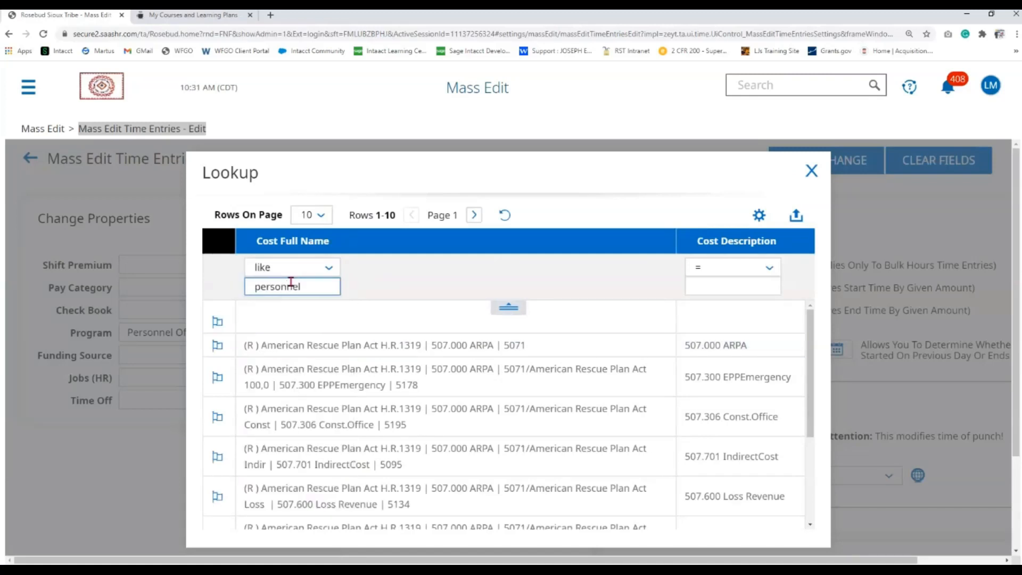
pyautogui.press('Return')
pyautogui.moveTo(274, 368); pyautogui.dragTo(425, 388)
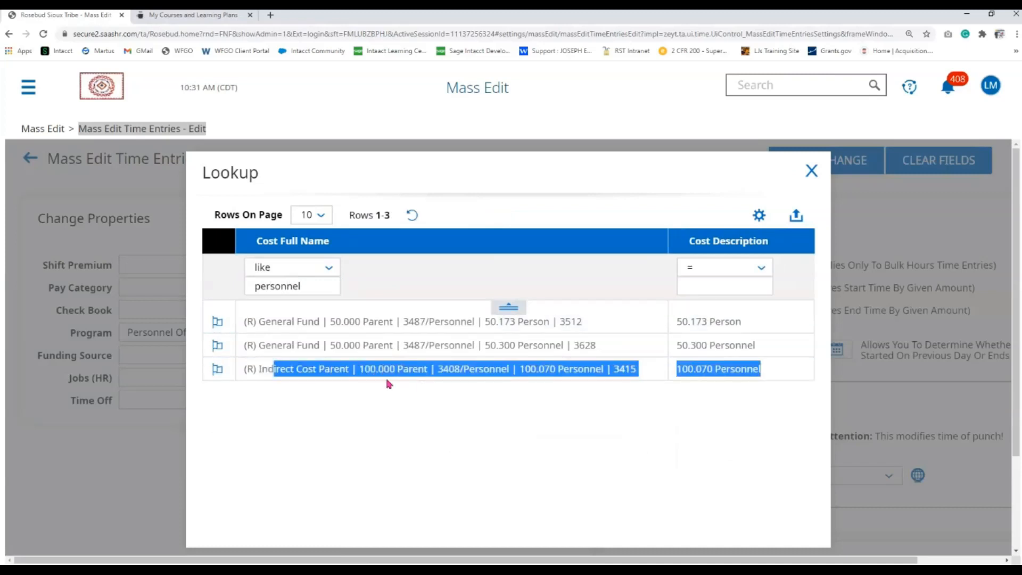
pyautogui.click(217, 370)
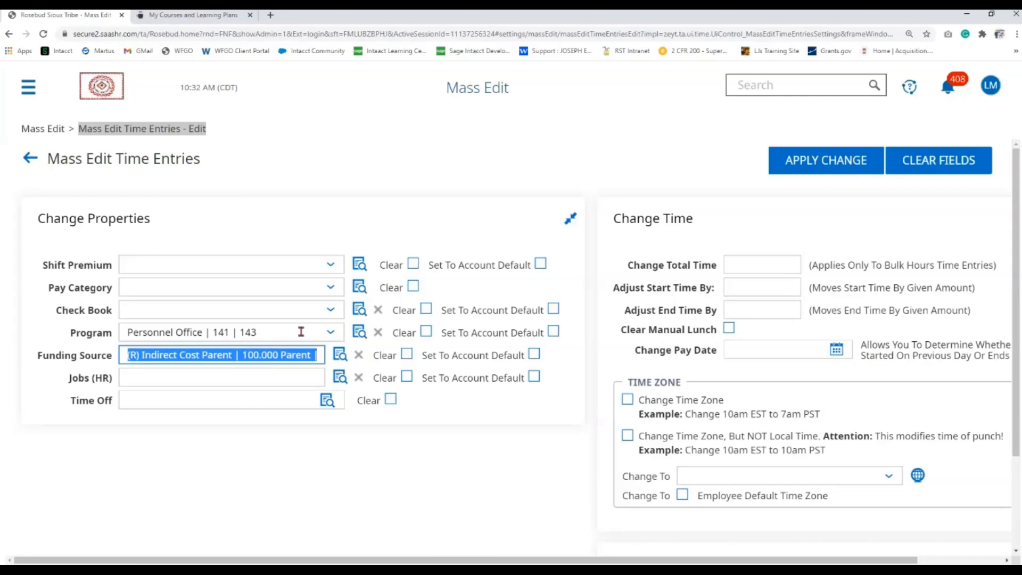
# - Leave the mass edit form without applying changes and open the Mass Edit Time Entries - Add page
pyautogui.click(30, 158)
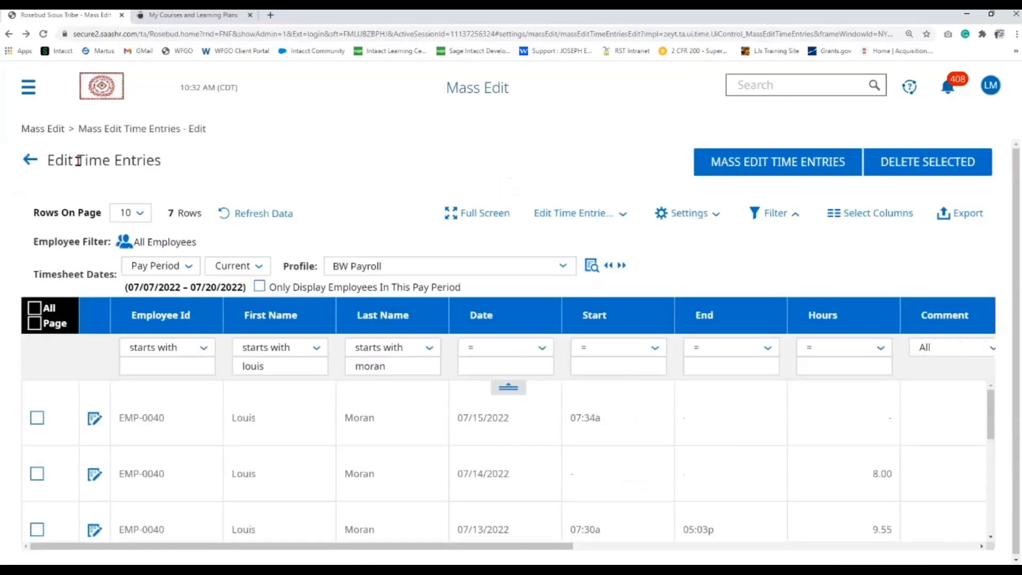
pyautogui.click(28, 87)
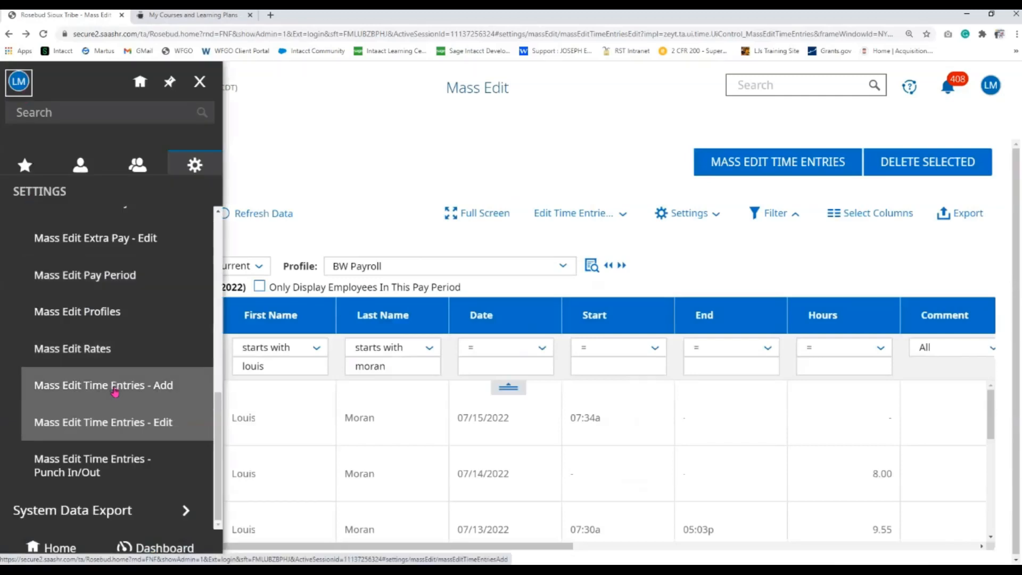
pyautogui.click(114, 388)
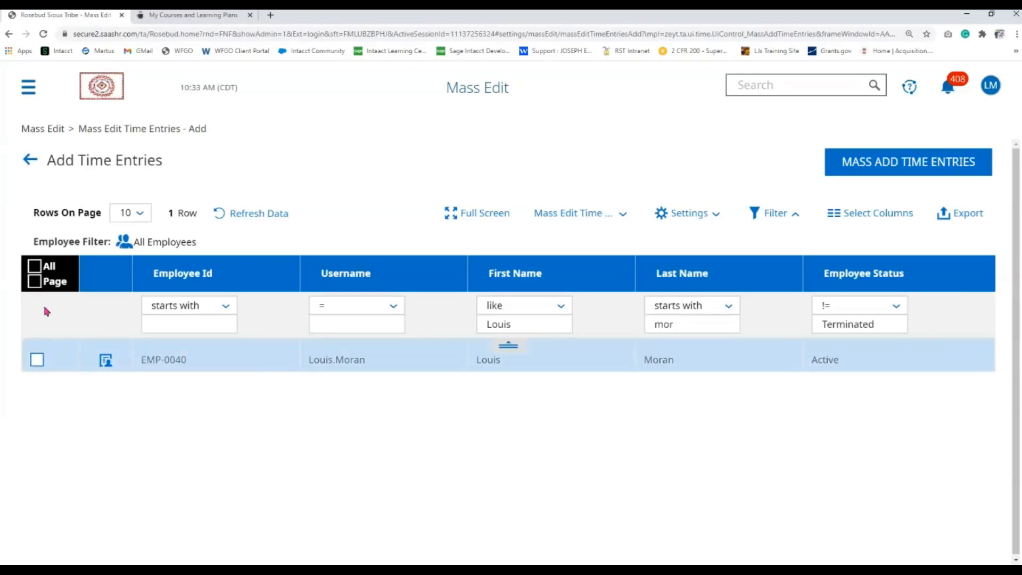
# - Select the listed active employee and open the form for mass adding time entries
pyautogui.click(35, 286)
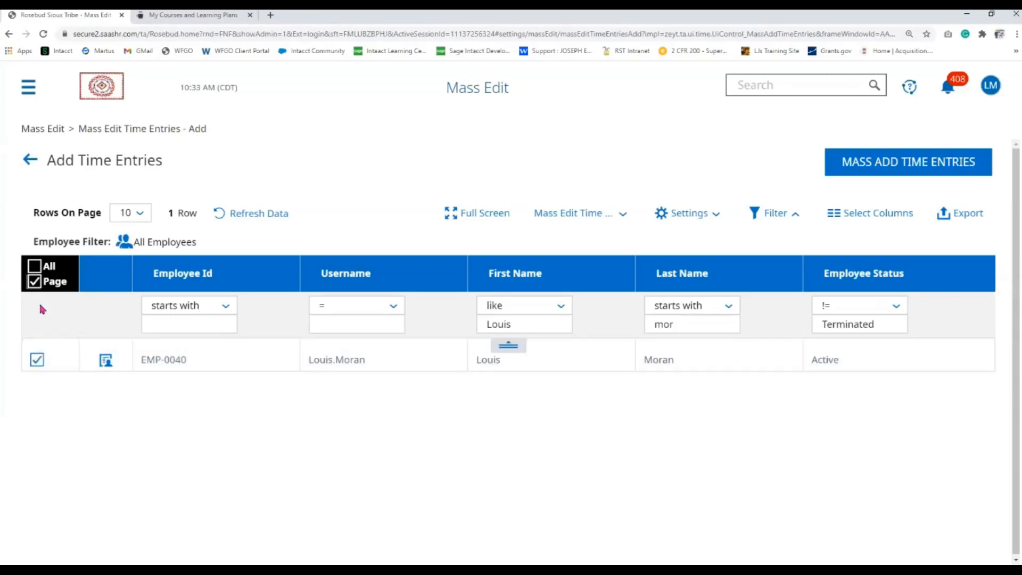
pyautogui.click(35, 358)
pyautogui.click(875, 171)
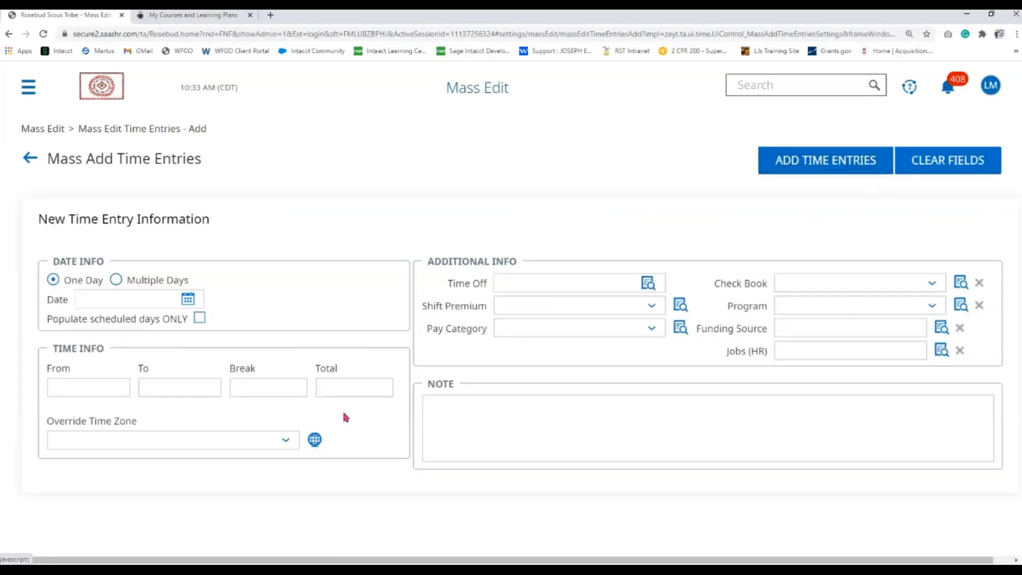
# - Set the new time entry's date to 07/15/2022 and its time from 1:00p to 5:00p
pyautogui.click(188, 298)
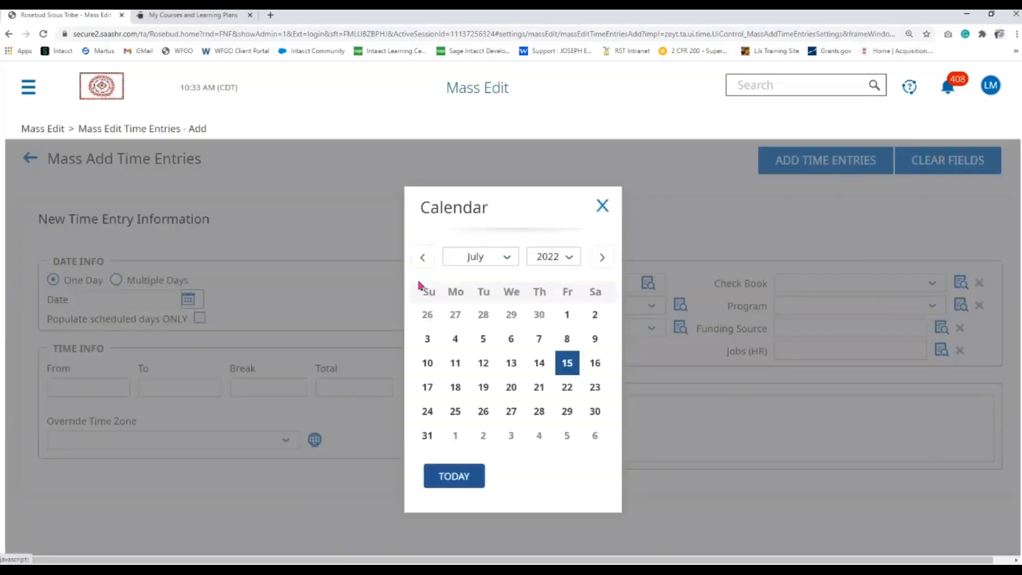
pyautogui.click(565, 363)
pyautogui.click(104, 387)
pyautogui.write('1:00a')
pyautogui.click(174, 383)
pyautogui.write('5')
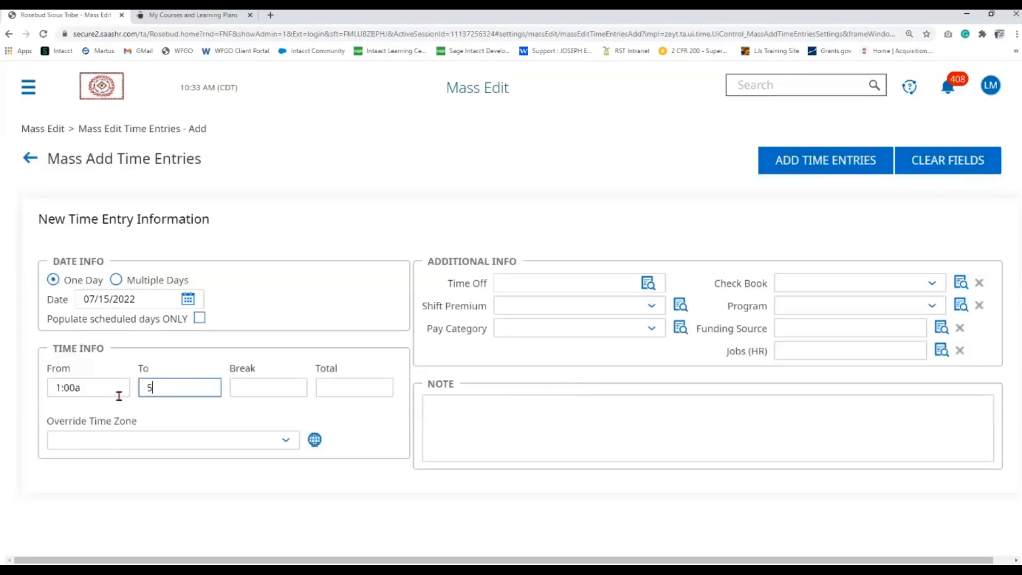
pyautogui.click(106, 385)
pyautogui.click(108, 386)
pyautogui.press('BackSpace')
pyautogui.write('p')
pyautogui.click(185, 394)
pyautogui.press('BackSpace')
pyautogui.write('9')
pyautogui.press('BackSpace')
pyautogui.write('p')
pyautogui.click(357, 507)
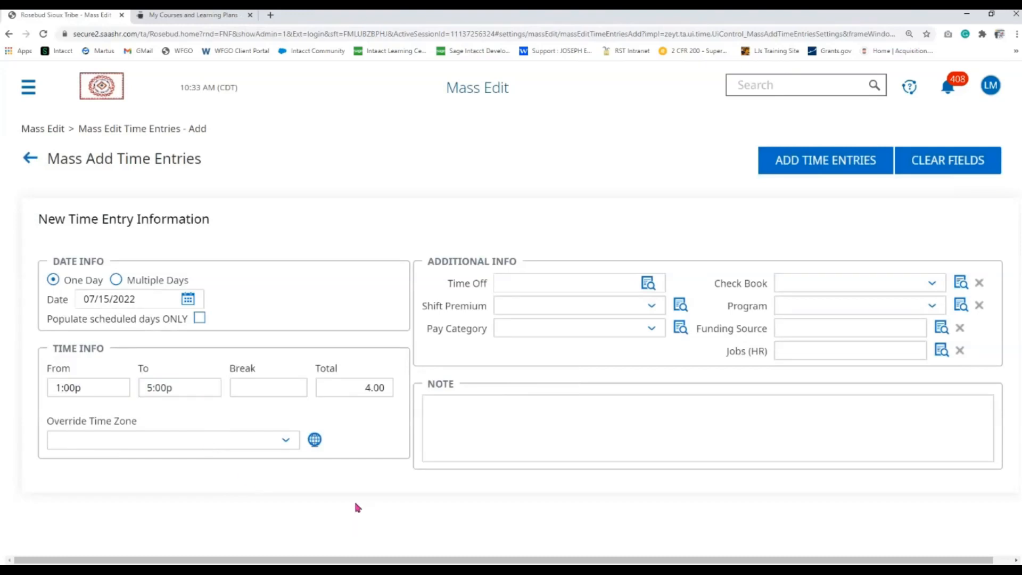
# - Set the entry's time off type to Admin, looking it up in the time off category tree
pyautogui.click(647, 283)
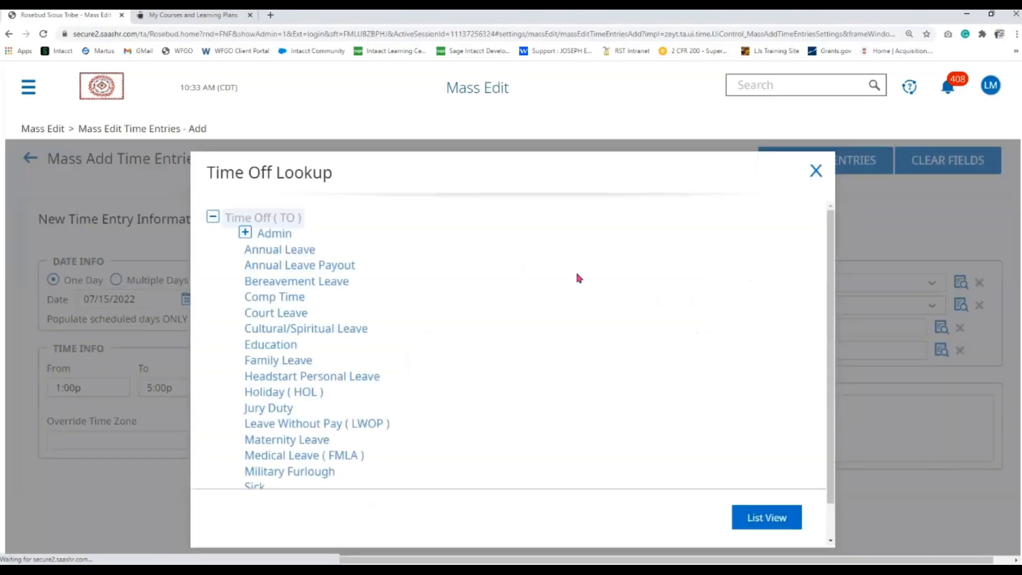
pyautogui.click(246, 233)
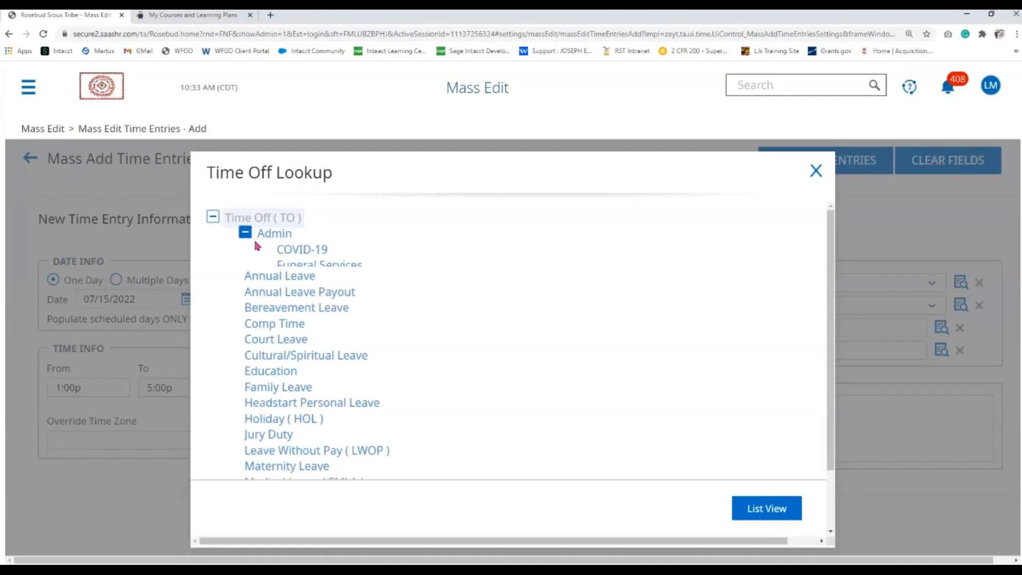
pyautogui.click(264, 235)
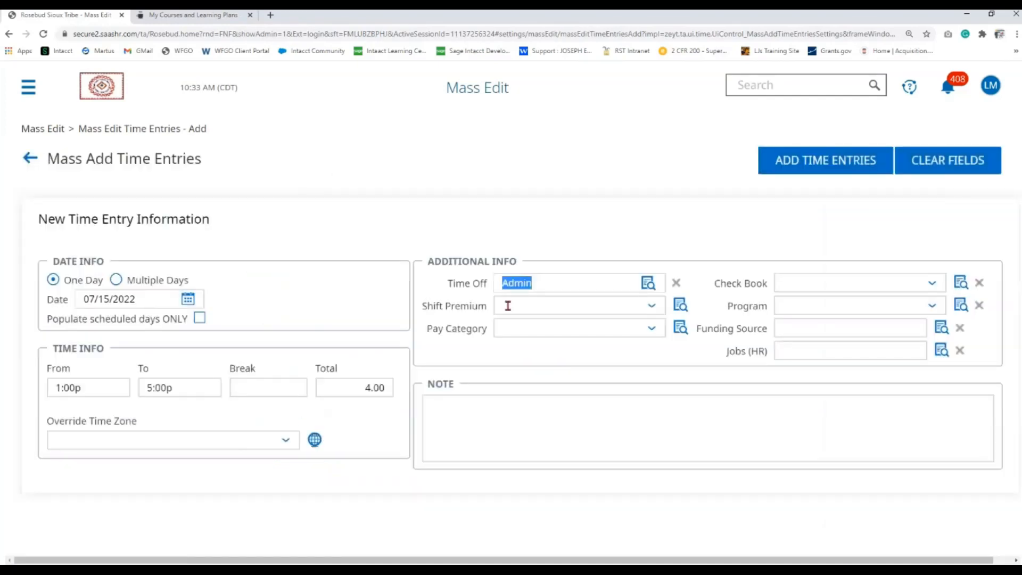
# - Enter "Closure due to AC problems." as the note for the mass-added time entry
pyautogui.click(517, 420)
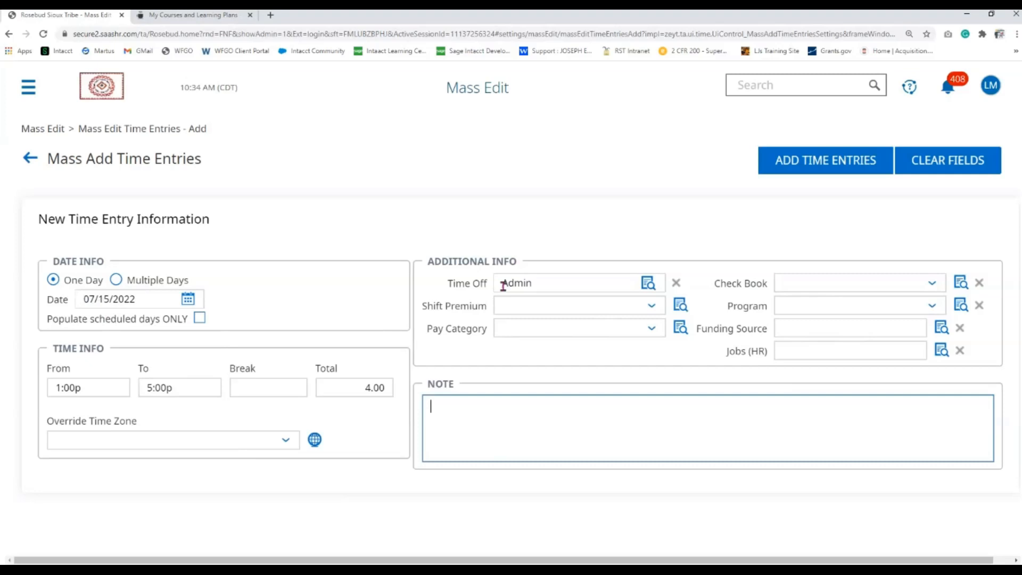
pyautogui.write('Closure due to AC problems.')
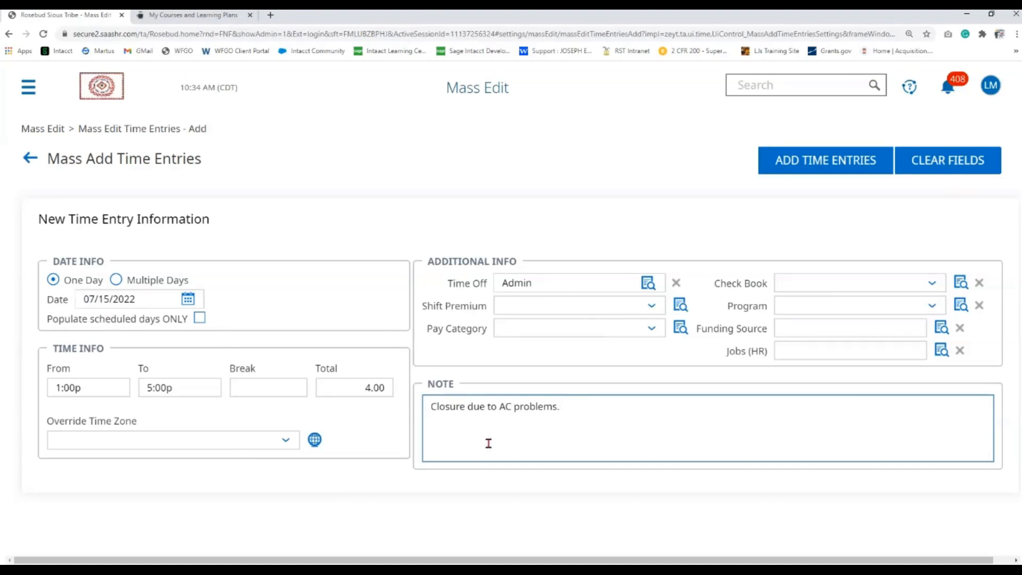
pyautogui.click(794, 164)
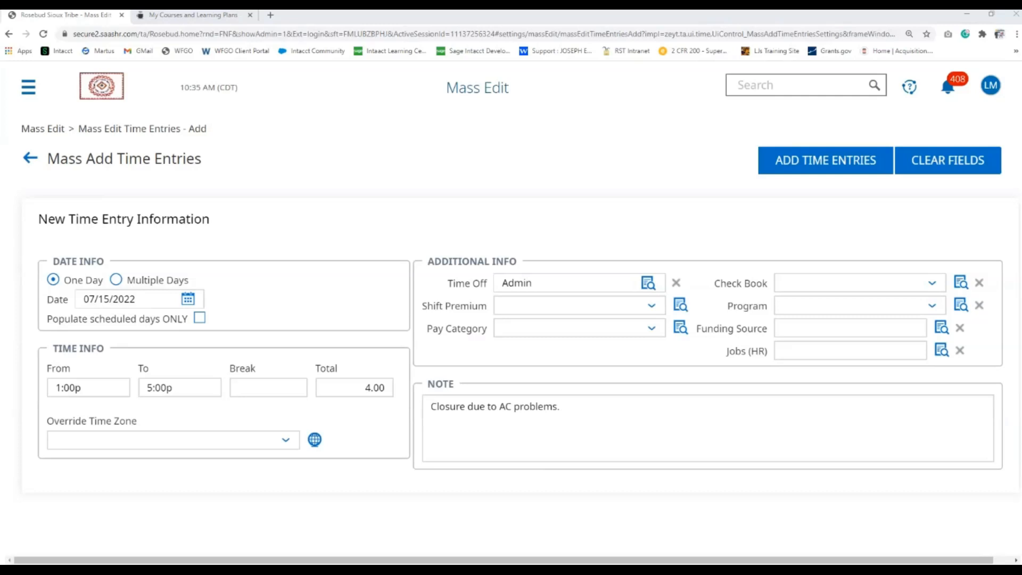
# - Switch to the Google Slides timesheet presentation, start the slideshow at Personnel Action Requests, and advance to the Personnel Actions (PAs) slide
pyautogui.moveTo(1, 49); pyautogui.dragTo(193, 15)
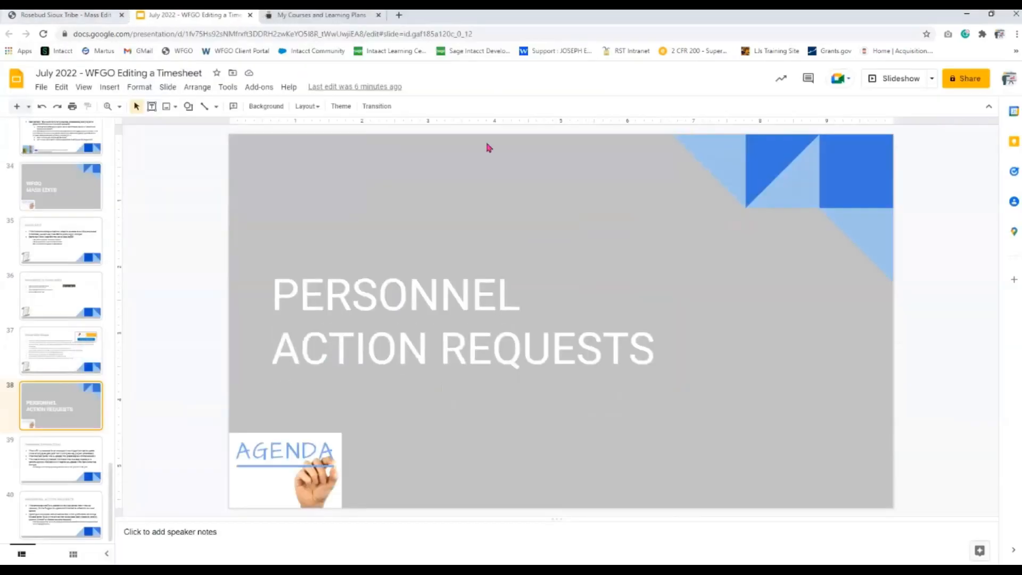
pyautogui.click(901, 80)
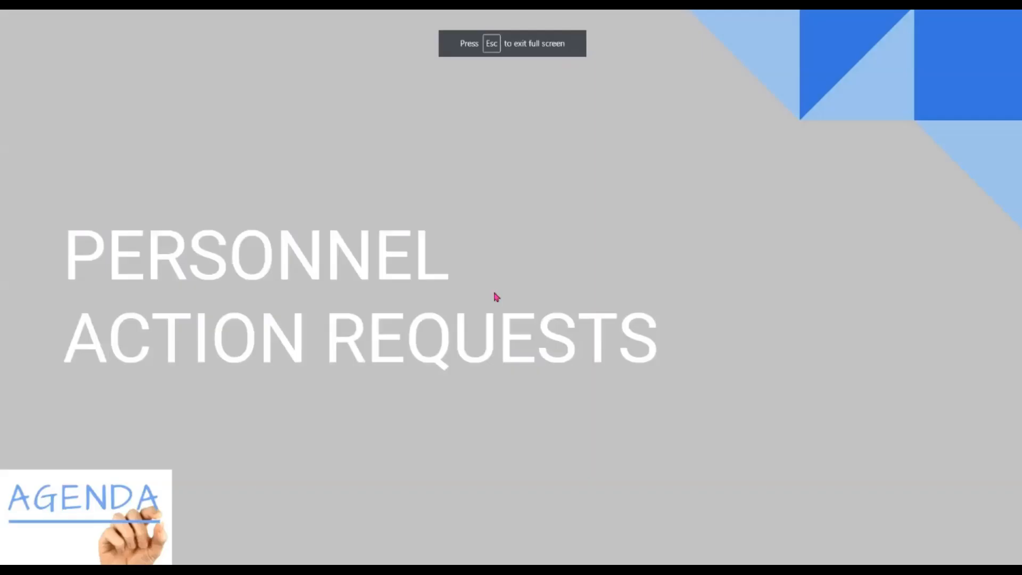
pyautogui.click(528, 288)
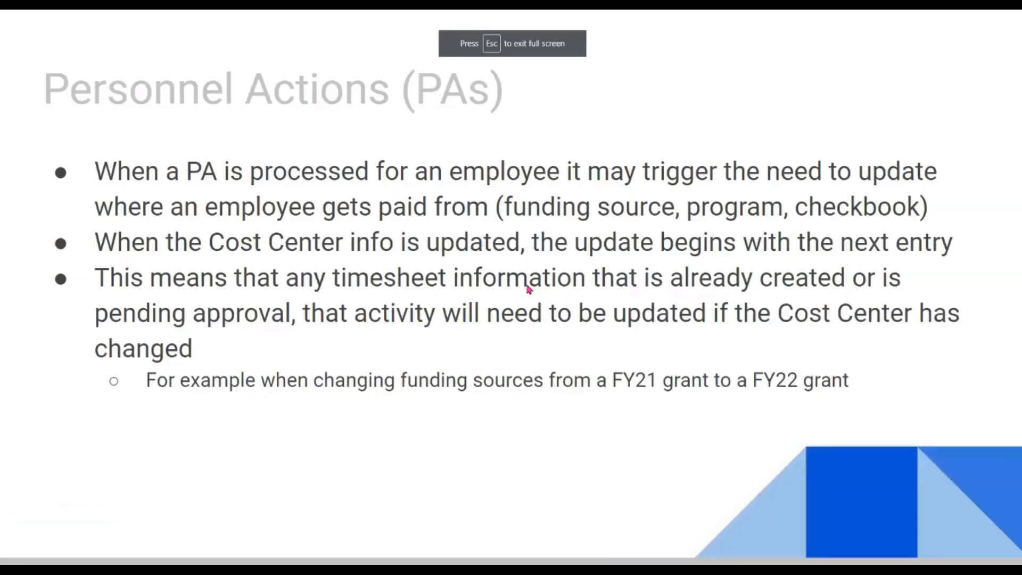